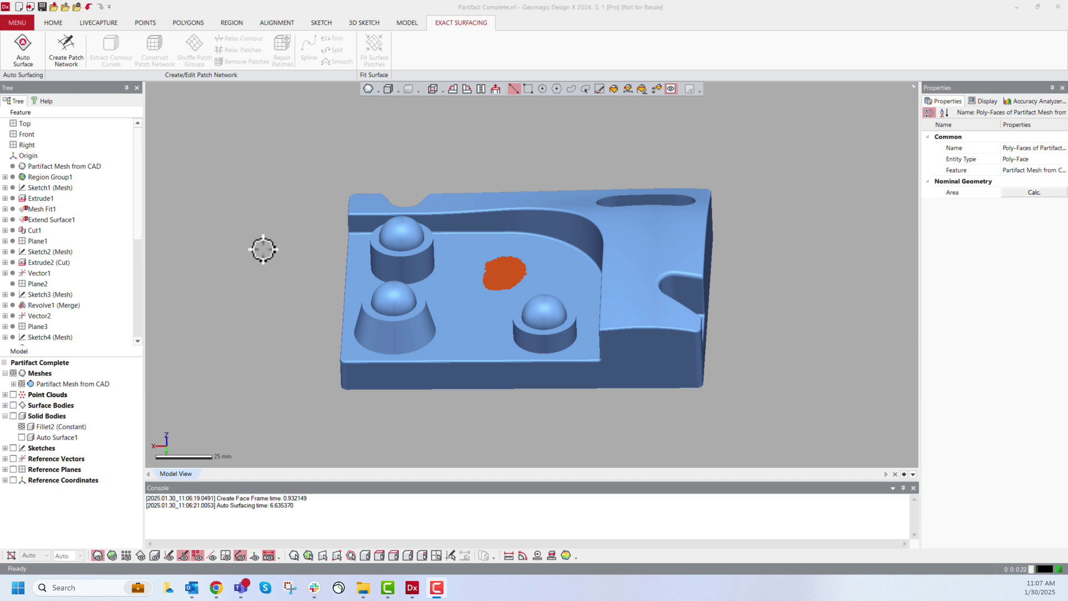
# Step: Switch the ribbon to the HOME tab's general modelling tools
pyautogui.click(56, 25)
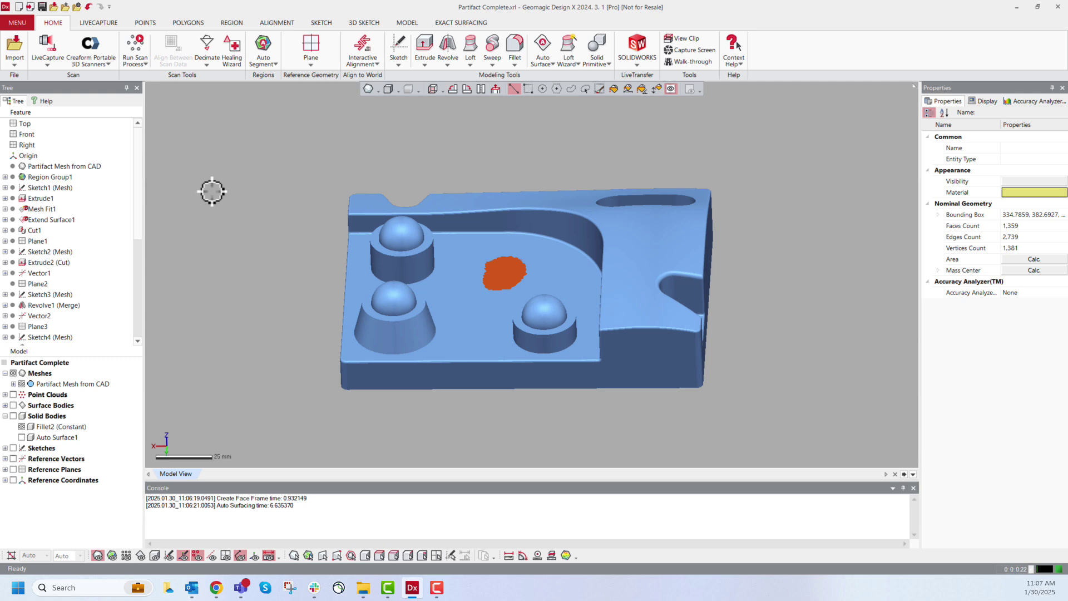
pyautogui.click(914, 86)
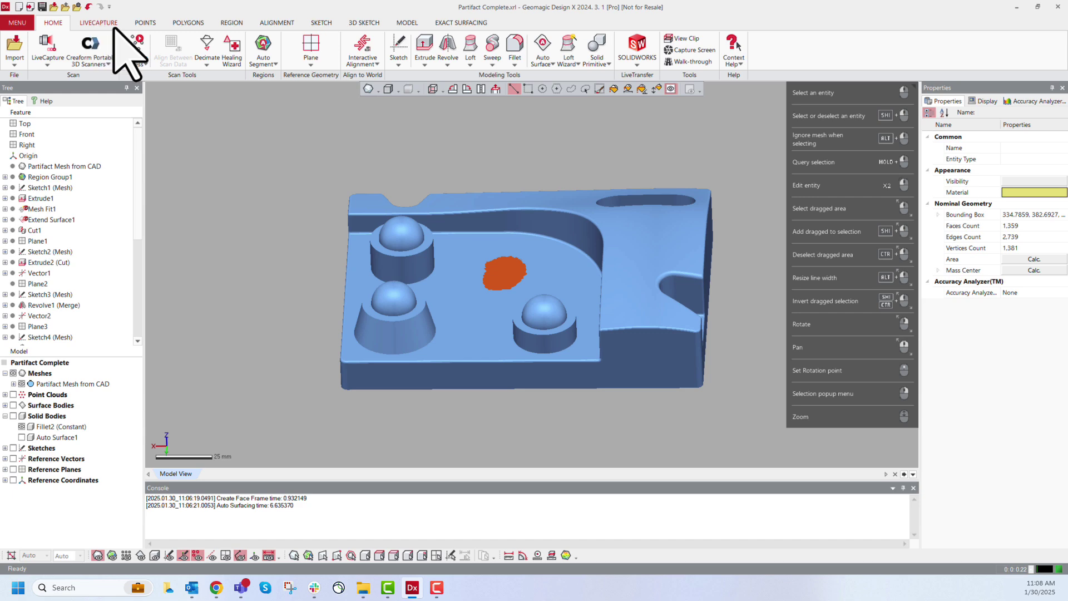
# Step: Hide the scanned mesh, show its point cloud and bring up the POINTS tools
pyautogui.click(13, 373)
pyautogui.click(13, 395)
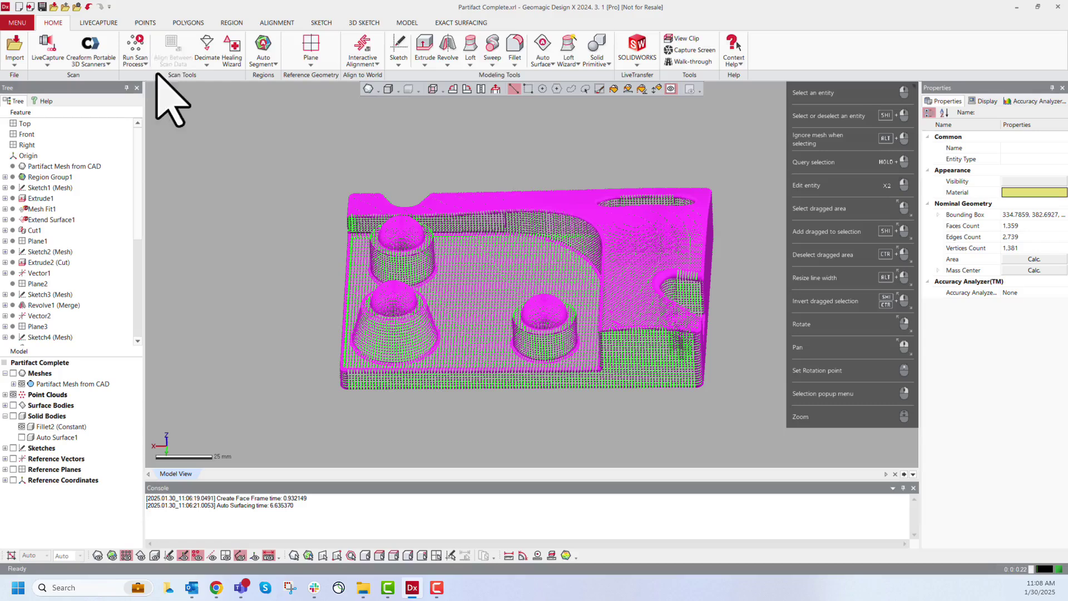
pyautogui.click(148, 23)
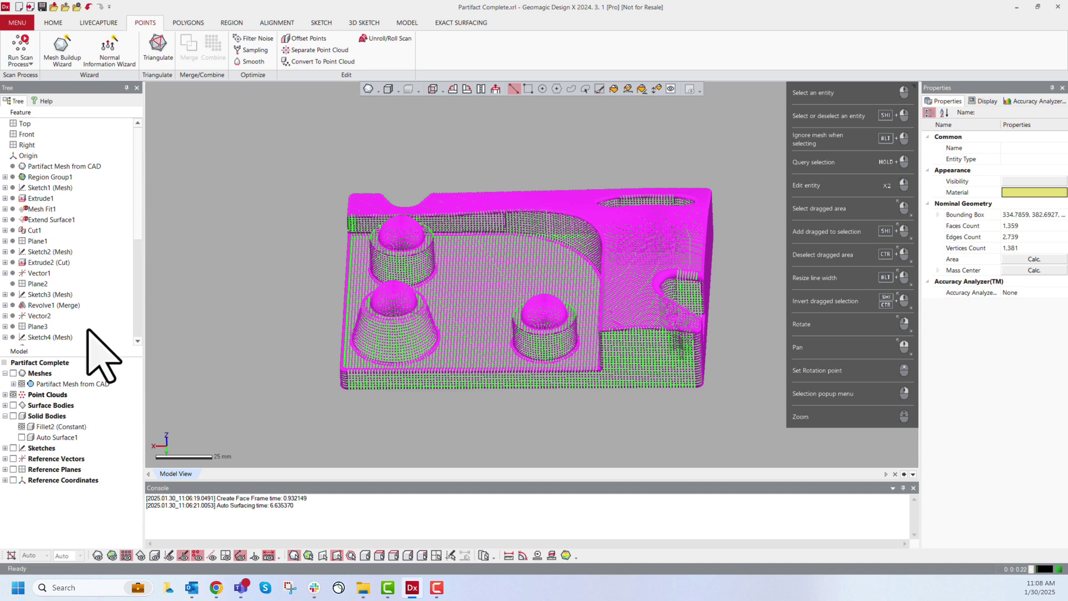
# Step: Hide the point cloud, restore the mesh and switch to the POLYGONS tools
pyautogui.click(13, 395)
pyautogui.click(13, 374)
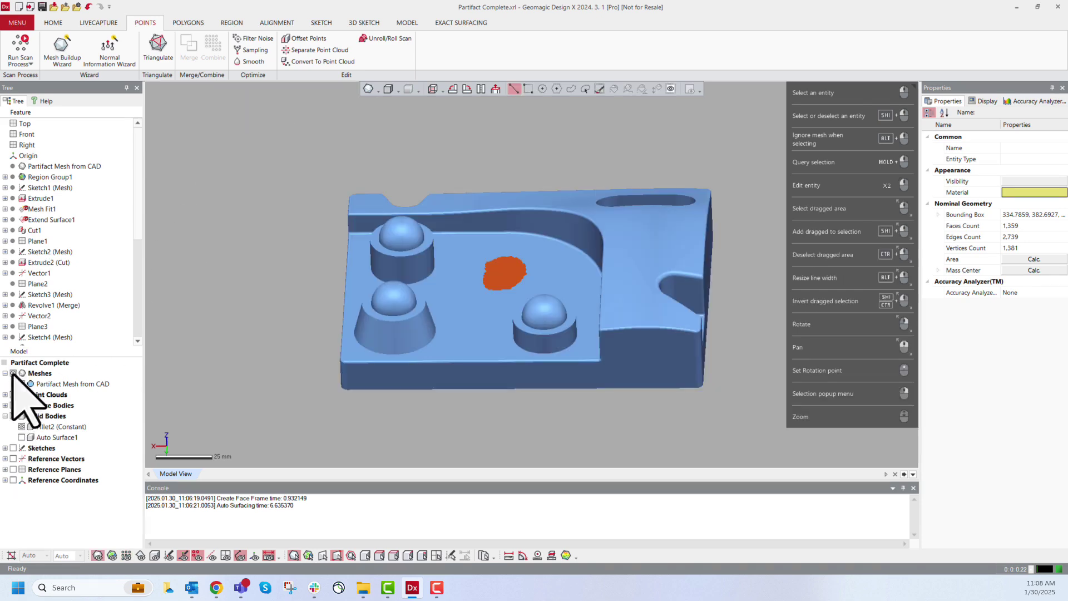
pyautogui.click(189, 22)
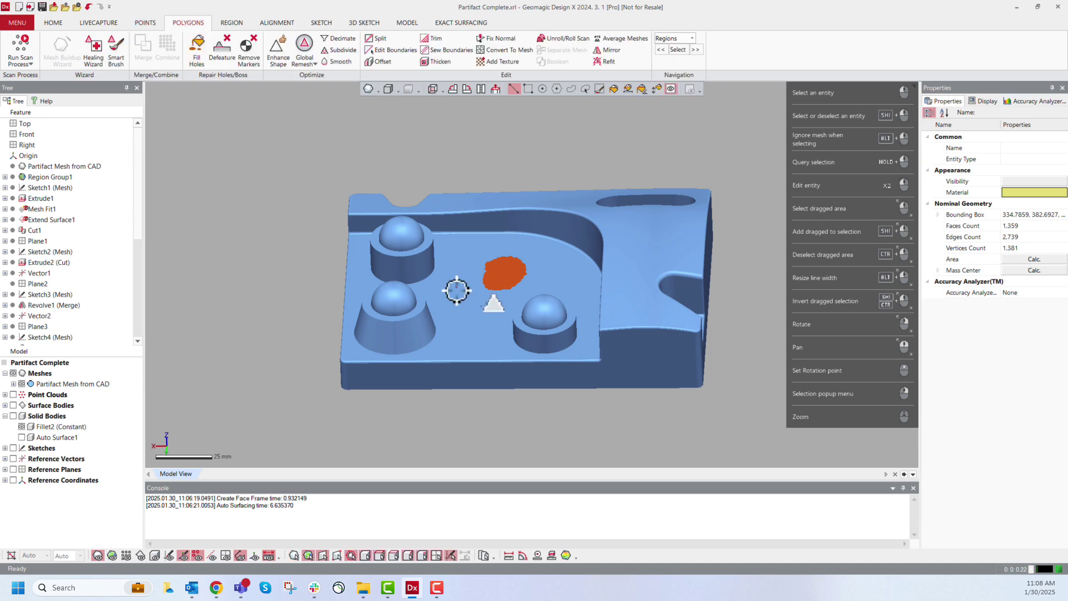
# Step: Split the orange hole's boundary between two points, then fill the hole with Fill Holes
pyautogui.scroll(3, 486, 271)
pyautogui.click(196, 51)
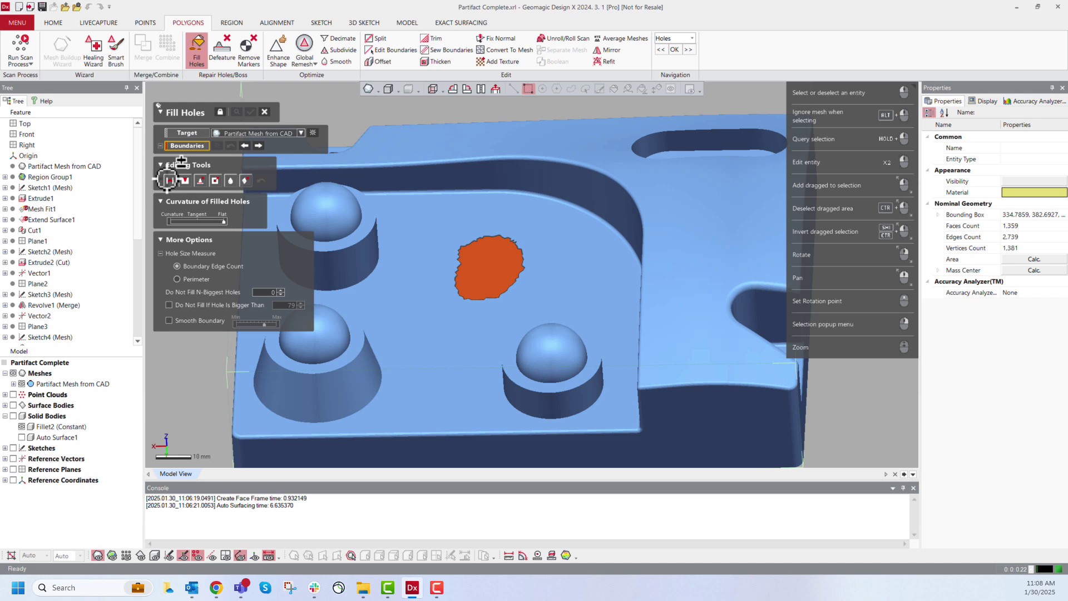
pyautogui.click(170, 180)
pyautogui.click(185, 180)
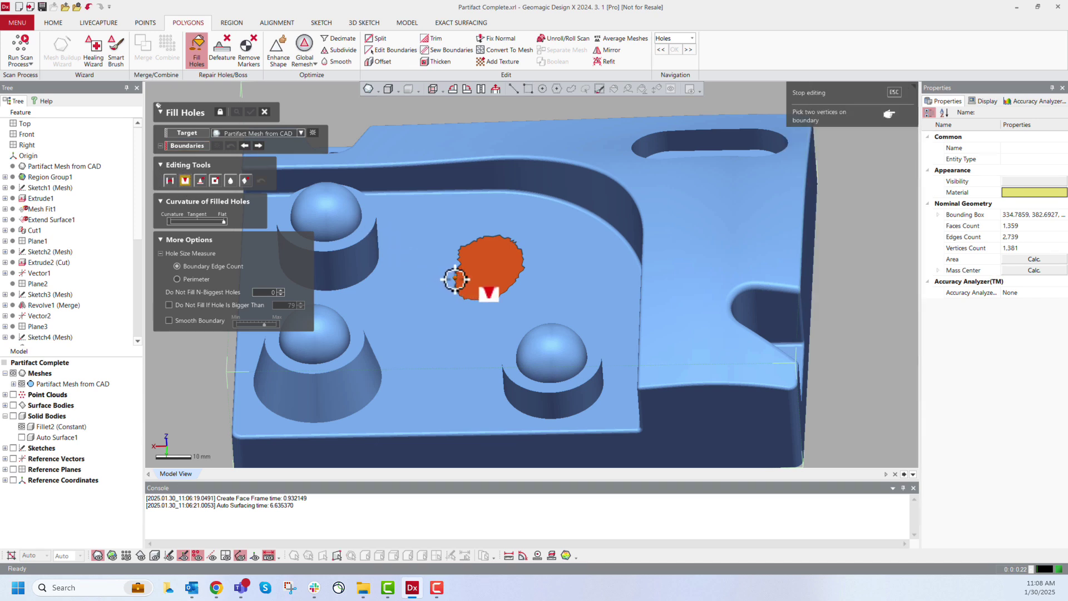
pyautogui.click(506, 281)
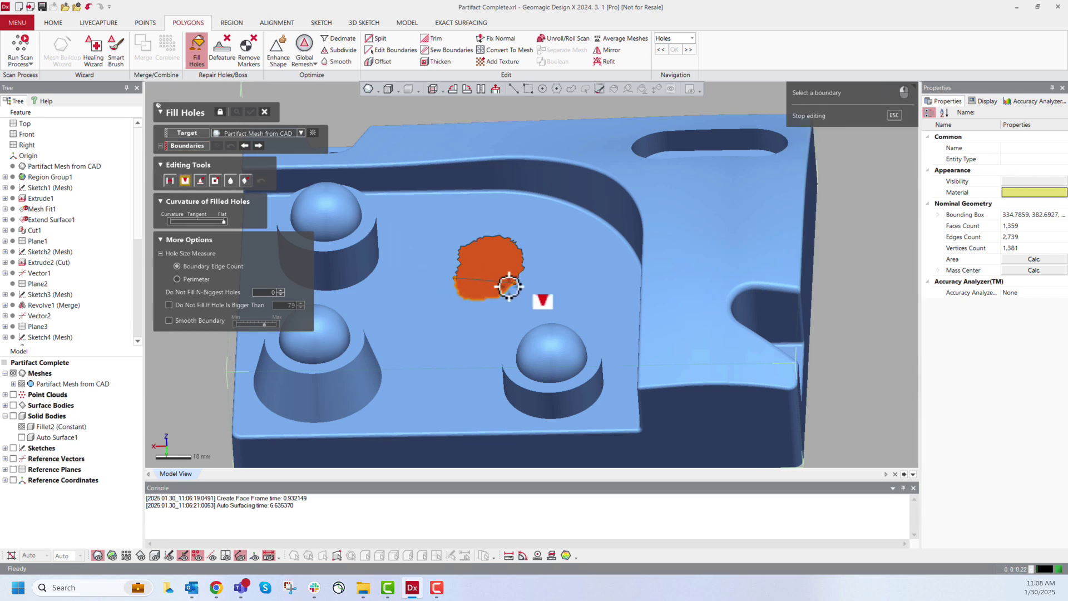
pyautogui.click(478, 301)
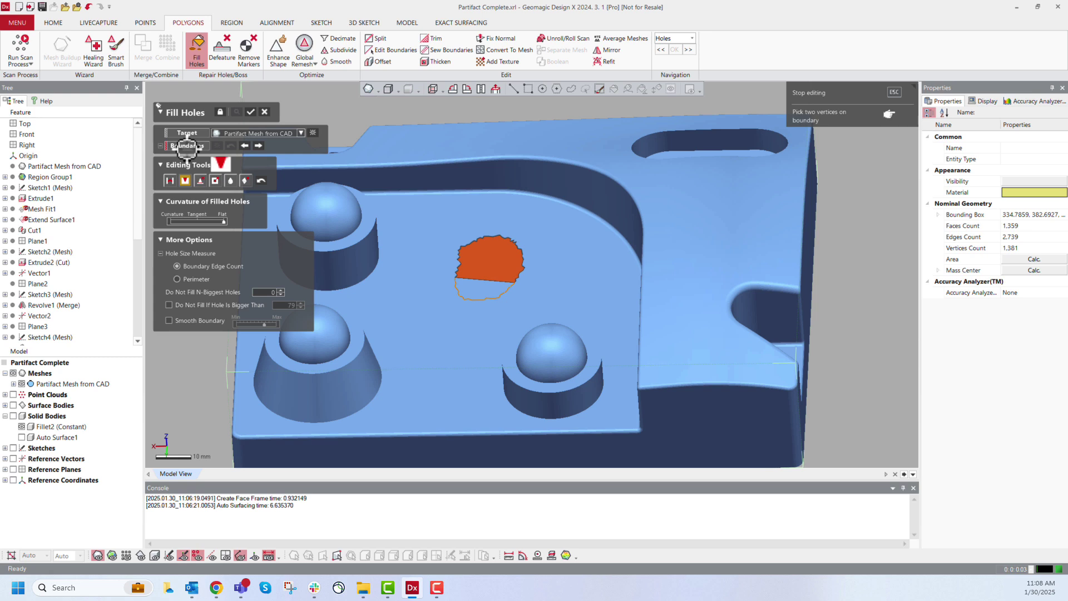
pyautogui.press('Escape')
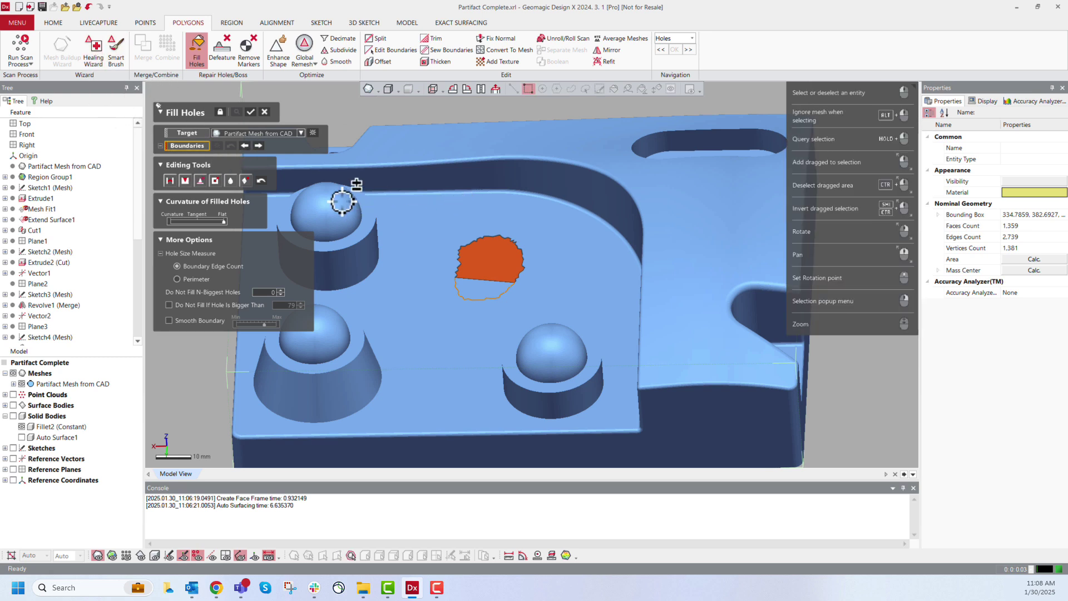
pyautogui.click(455, 244)
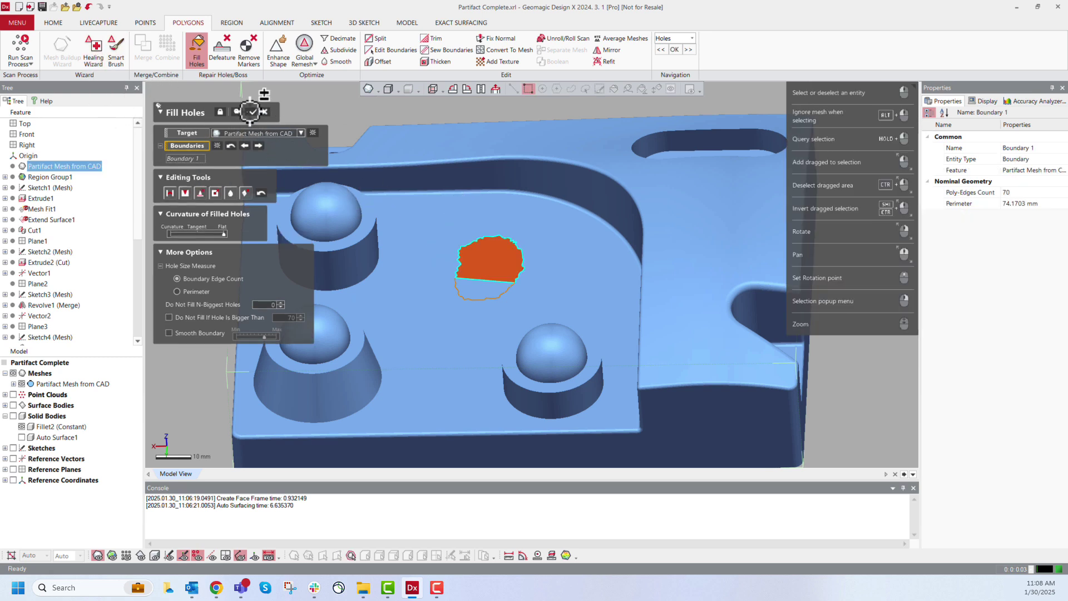
pyautogui.click(250, 112)
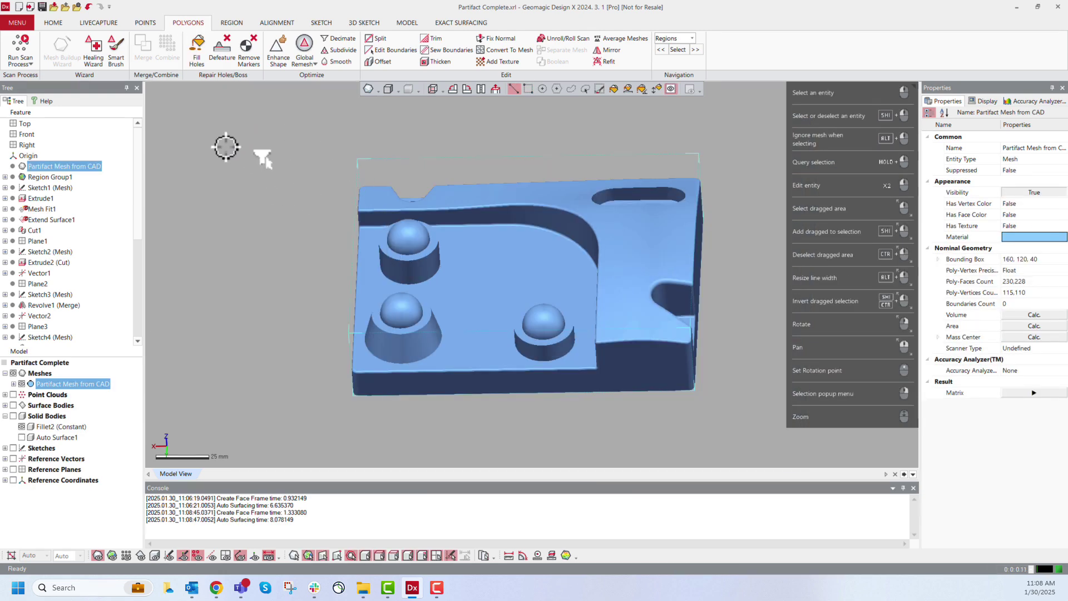
# Step: Return to HOME and inspect the Extrude6 (Cut) feature's options in the Feature tree
pyautogui.click(61, 23)
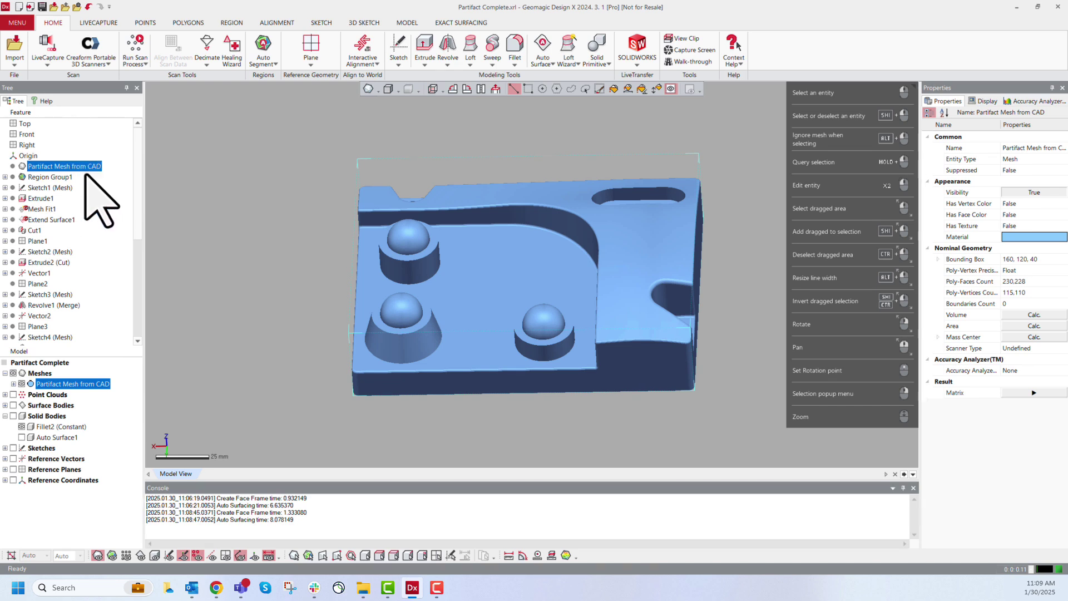
pyautogui.scroll(-6, 103, 222)
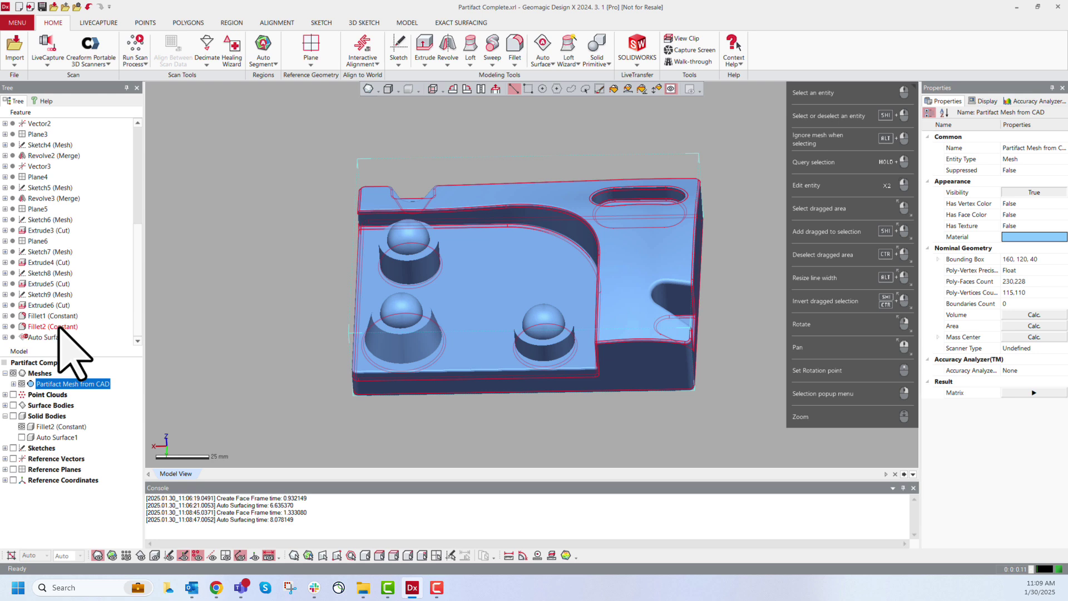
pyautogui.click(46, 305)
pyautogui.rightClick(44, 306)
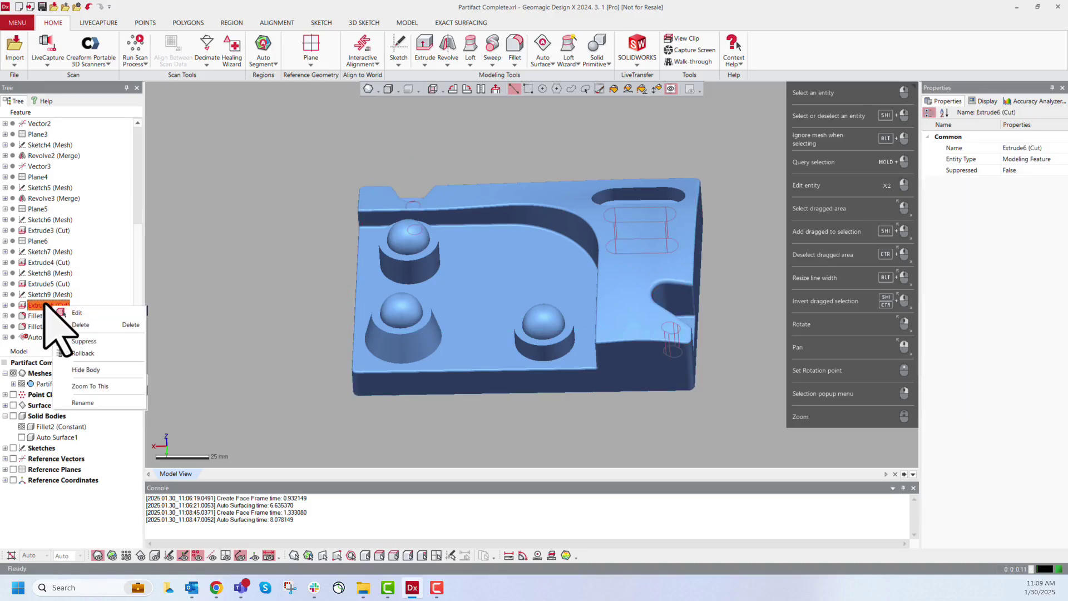
pyautogui.press('Escape')
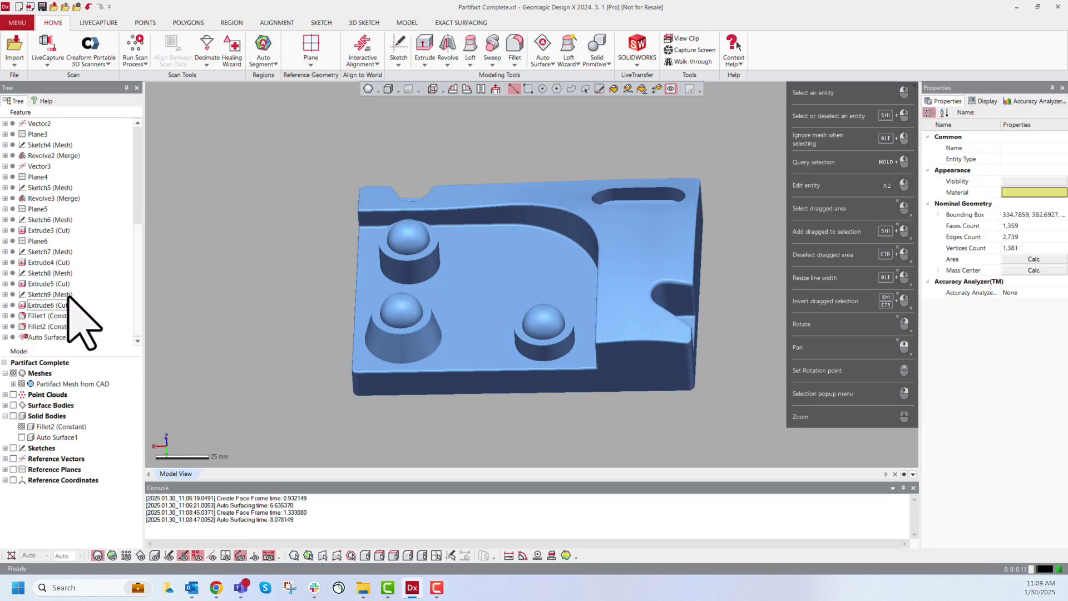
# Step: Roll the history back to Sketch7 (Mesh), then roll Auto Surface1 forward to the end
pyautogui.rightClick(46, 252)
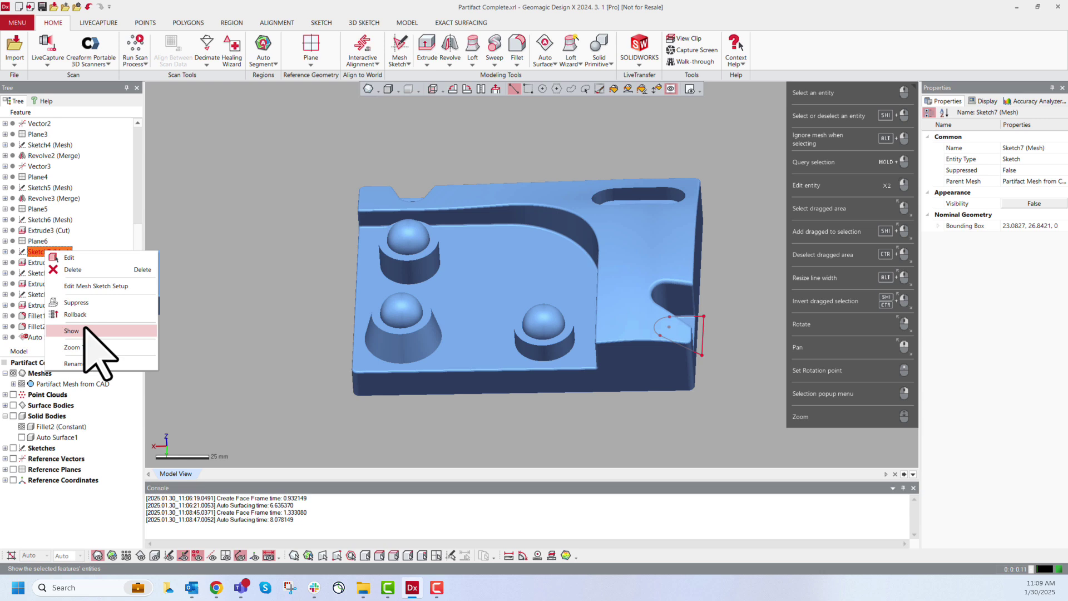
pyautogui.click(81, 315)
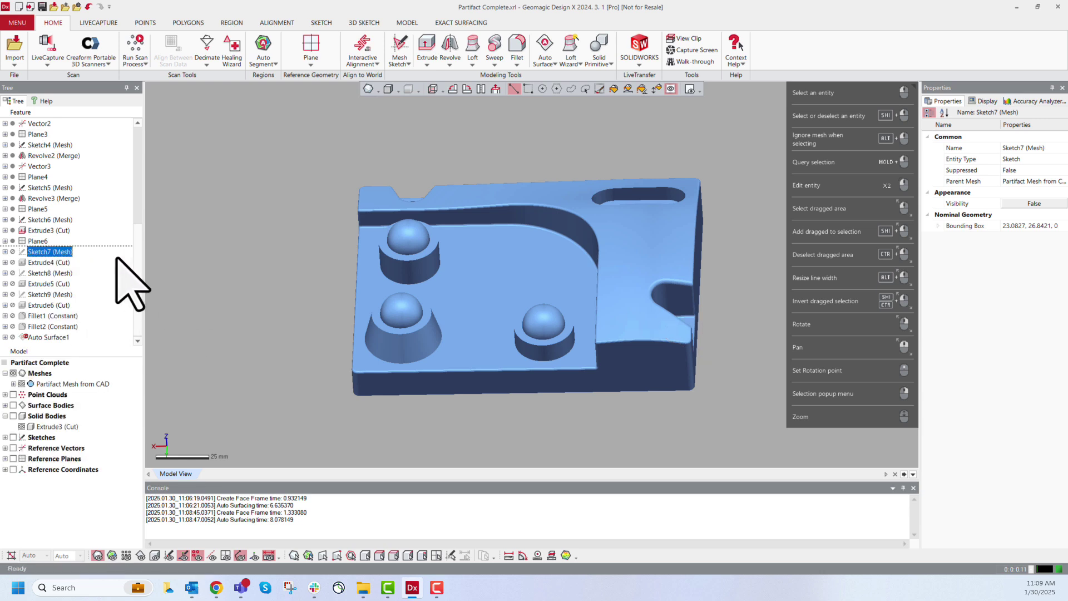
pyautogui.rightClick(55, 337)
pyautogui.click(83, 354)
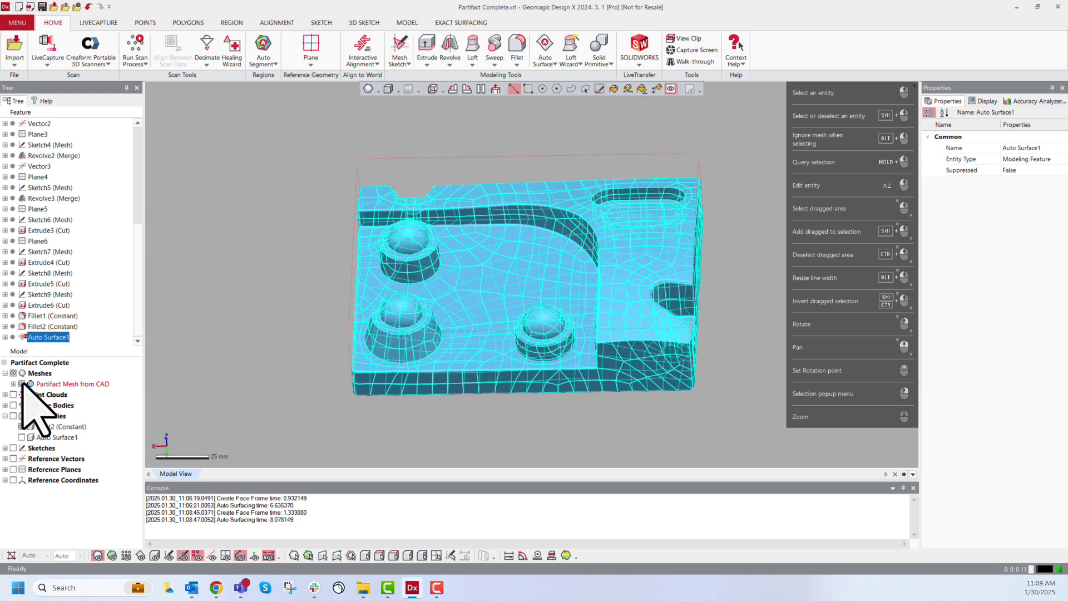
pyautogui.click(212, 354)
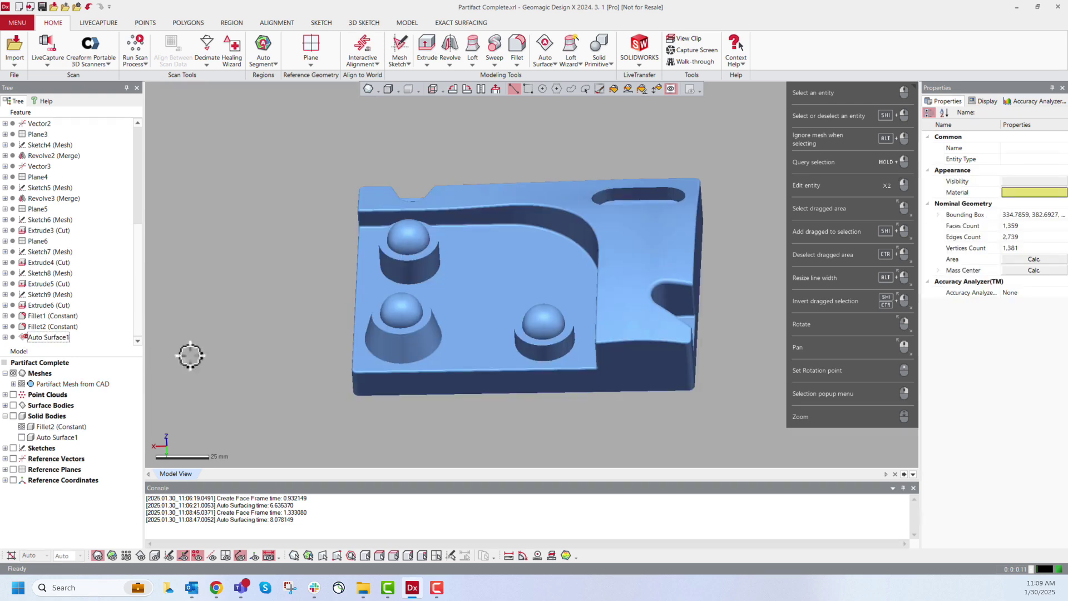
pyautogui.moveTo(297, 148); pyautogui.dragTo(489, 390)
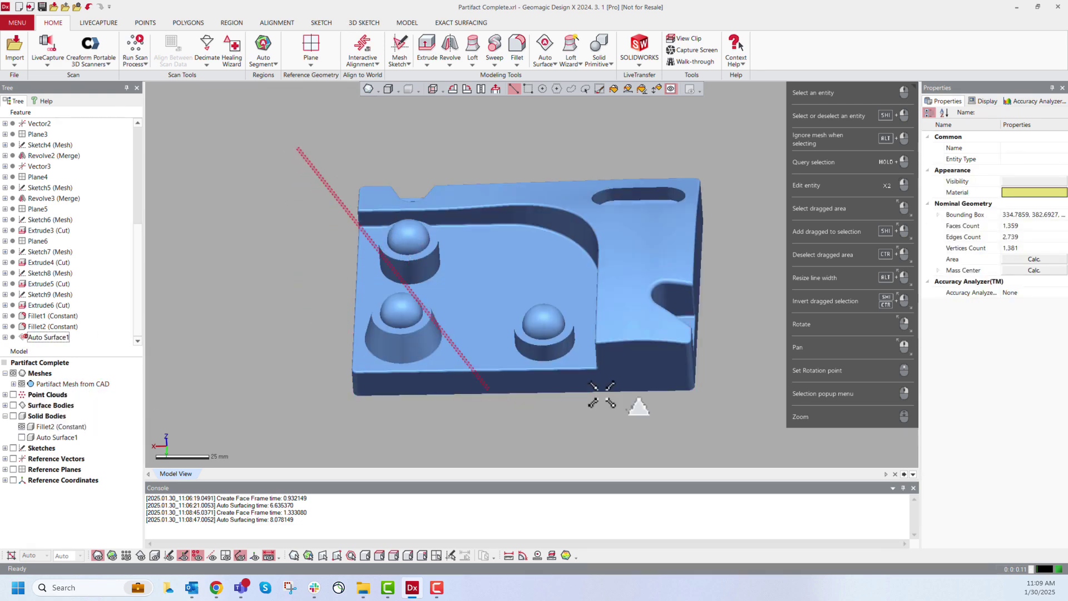
pyautogui.moveTo(638, 401); pyautogui.dragTo(646, 389)
pyautogui.click(188, 334)
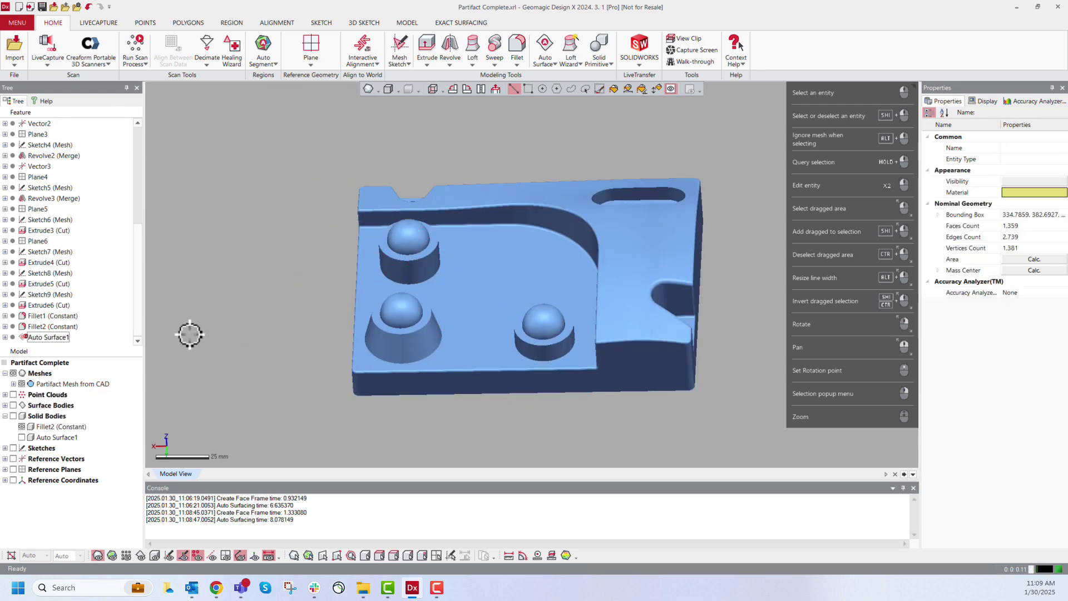
pyautogui.click(13, 373)
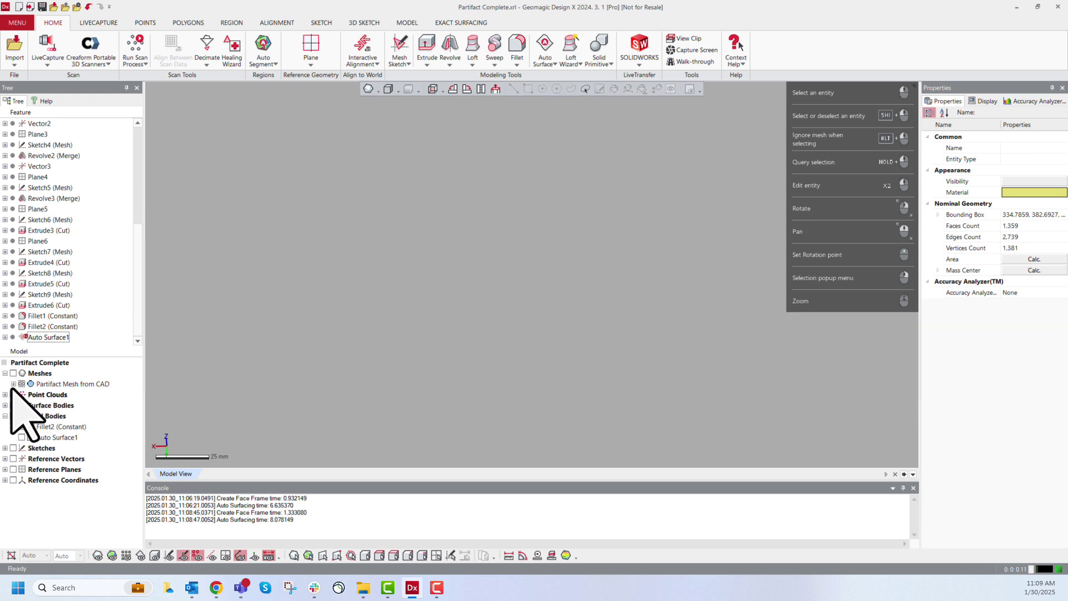
pyautogui.click(13, 417)
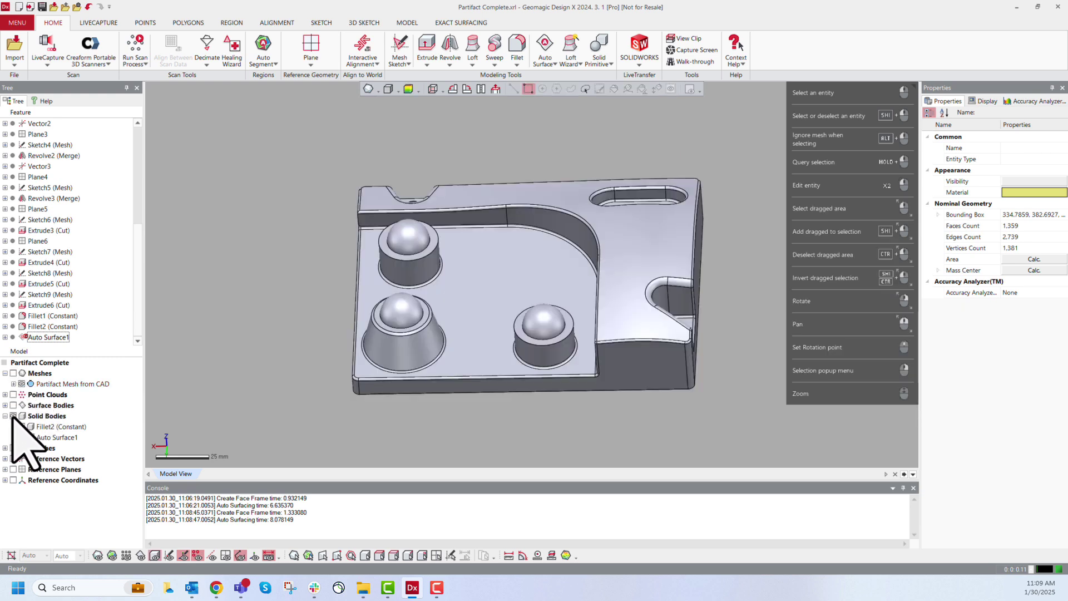
pyautogui.click(13, 416)
pyautogui.click(13, 469)
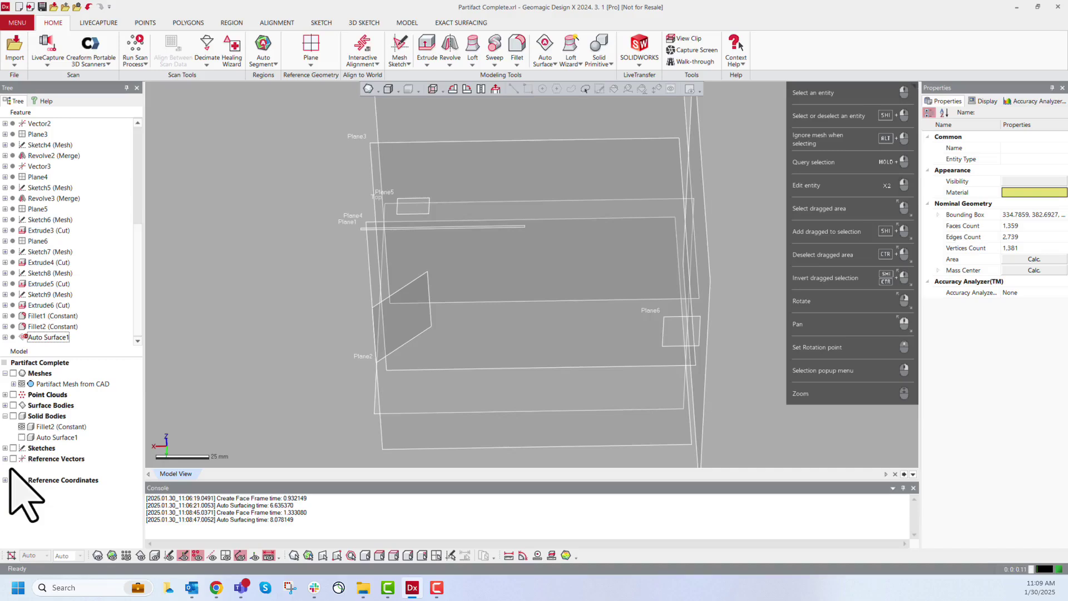
pyautogui.click(13, 416)
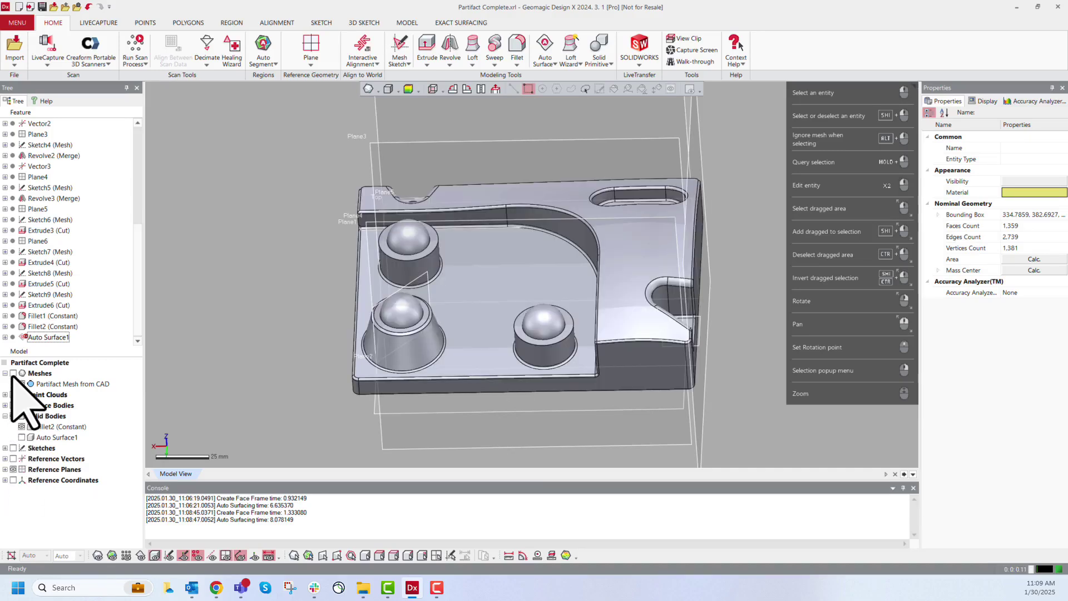
pyautogui.click(13, 373)
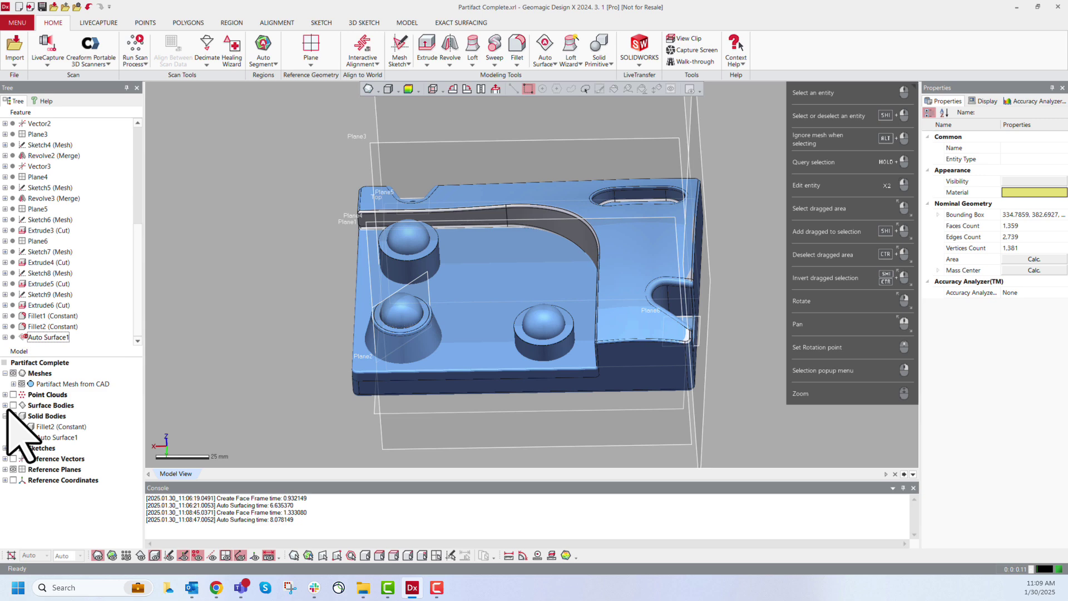
pyautogui.click(12, 406)
pyautogui.click(13, 405)
pyautogui.click(13, 416)
pyautogui.click(12, 468)
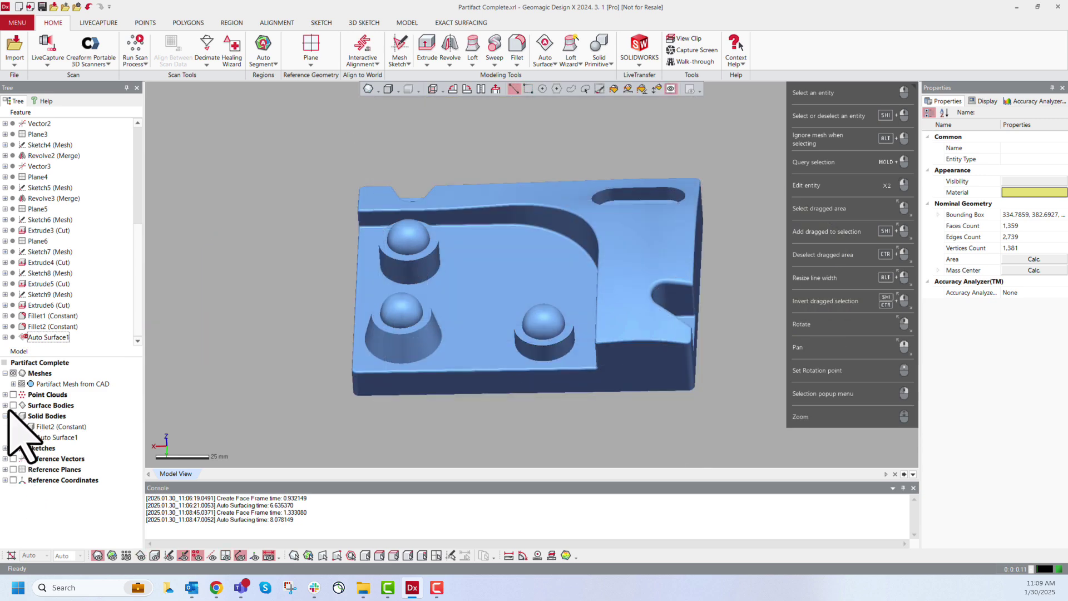
pyautogui.click(12, 374)
pyautogui.click(13, 373)
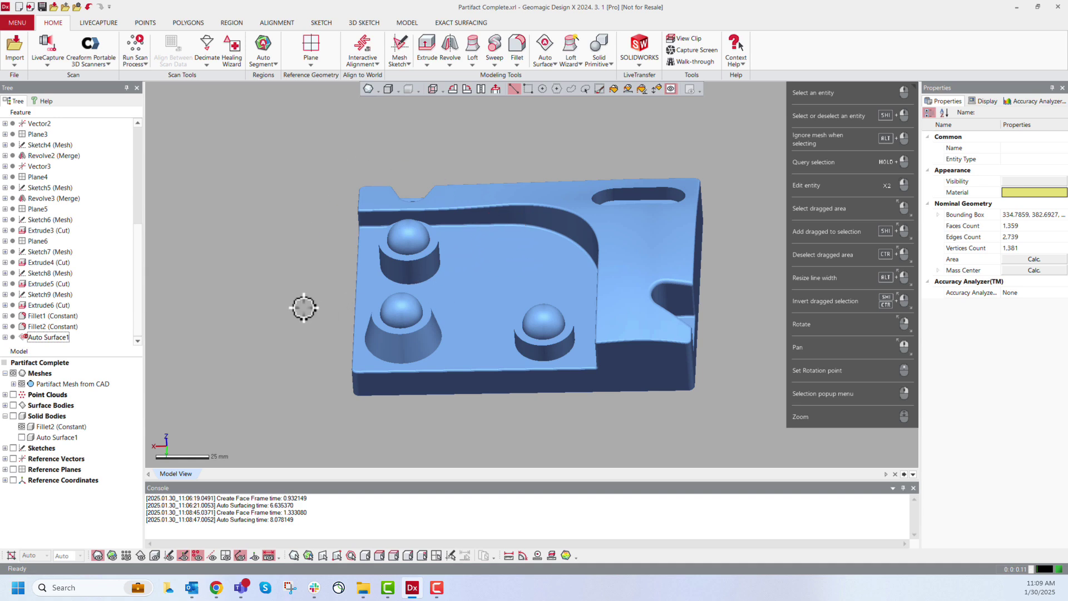
# Step: Orbit and zoom around the part, briefly showing then hiding the Solid Bodies
pyautogui.moveTo(557, 291); pyautogui.dragTo(416, 319, button='right')
pyautogui.scroll(3, 345, 288)
pyautogui.moveTo(345, 288); pyautogui.dragTo(148, 363, button='right')
pyautogui.scroll(2, 454, 306)
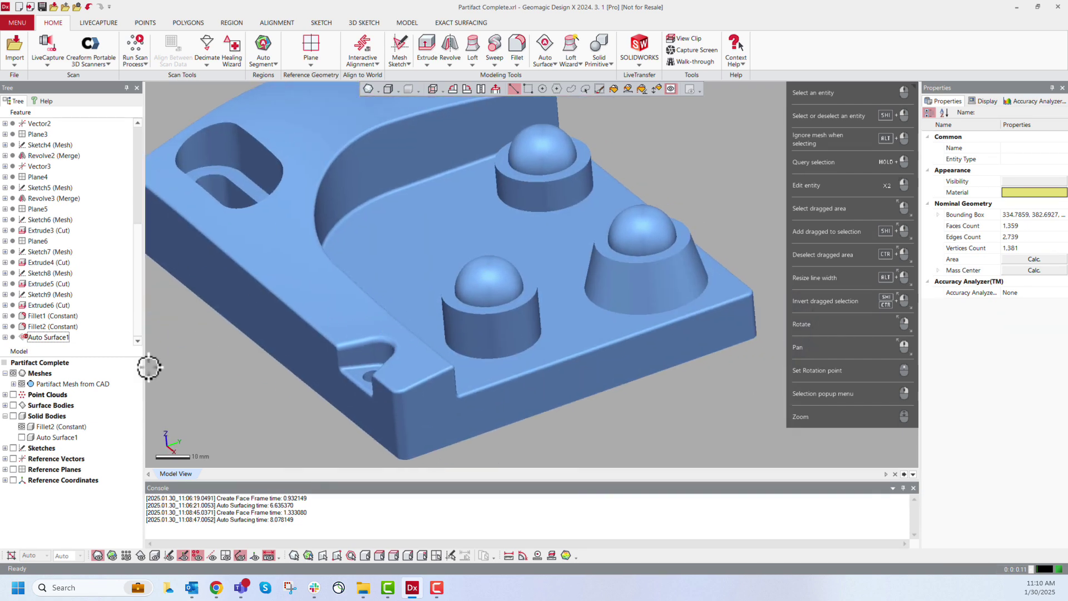
pyautogui.click(13, 416)
pyautogui.click(12, 416)
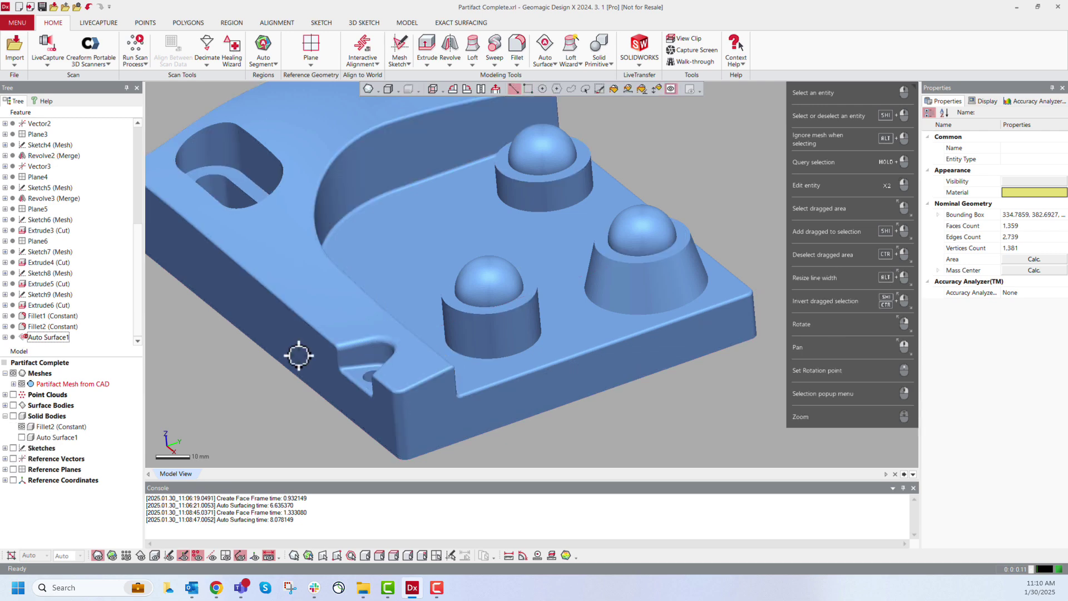
pyautogui.moveTo(298, 352); pyautogui.dragTo(573, 331, button='right')
pyautogui.scroll(-3, 676, 314)
pyautogui.moveTo(676, 315)
pyautogui.mouseDown(button='right')
pyautogui.moveTo(476, 327)
pyautogui.moveTo(512, 332)
pyautogui.moveTo(484, 303)
pyautogui.moveTo(548, 376)
pyautogui.moveTo(545, 389)
pyautogui.moveTo(529, 302)
pyautogui.moveTo(499, 342)
pyautogui.mouseUp(button='right')
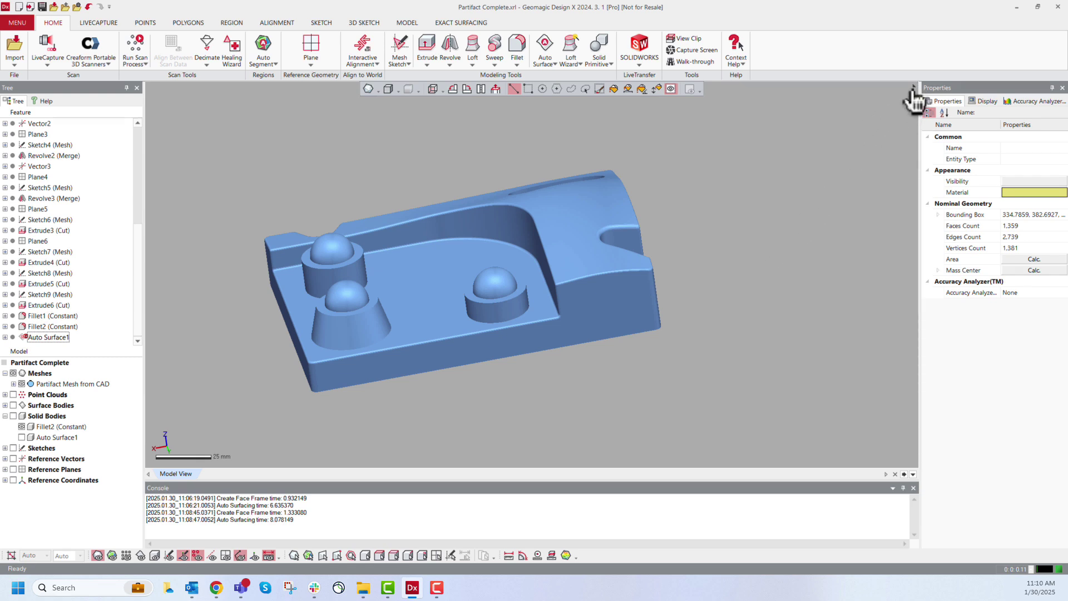
pyautogui.moveTo(913, 92)
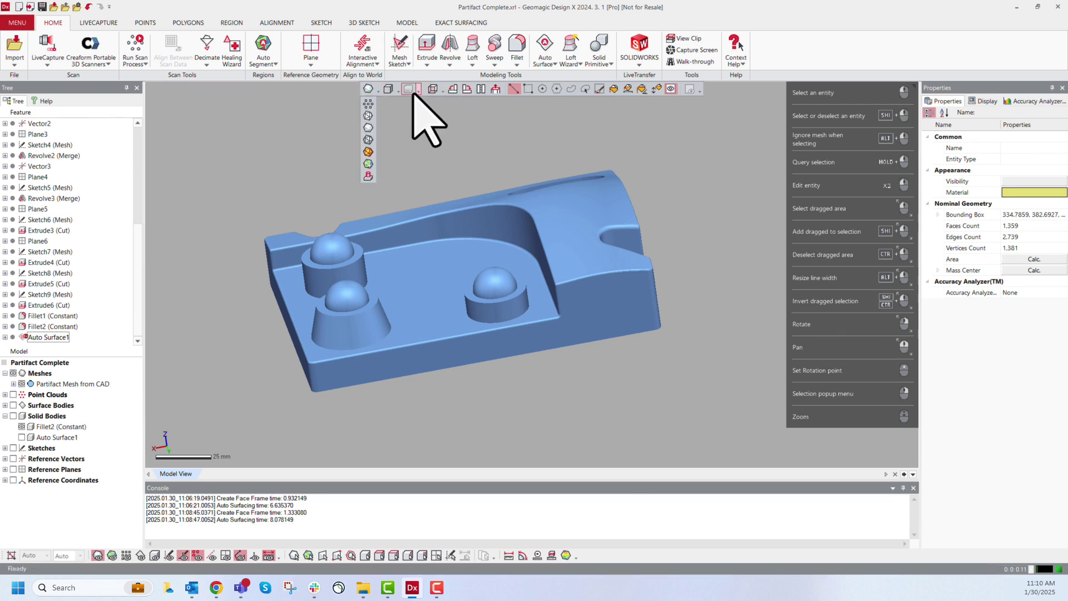
# Step: Show the mesh as shaded poly-faces with edges, then return it to plain shading
pyautogui.click(368, 140)
pyautogui.scroll(5, 398, 365)
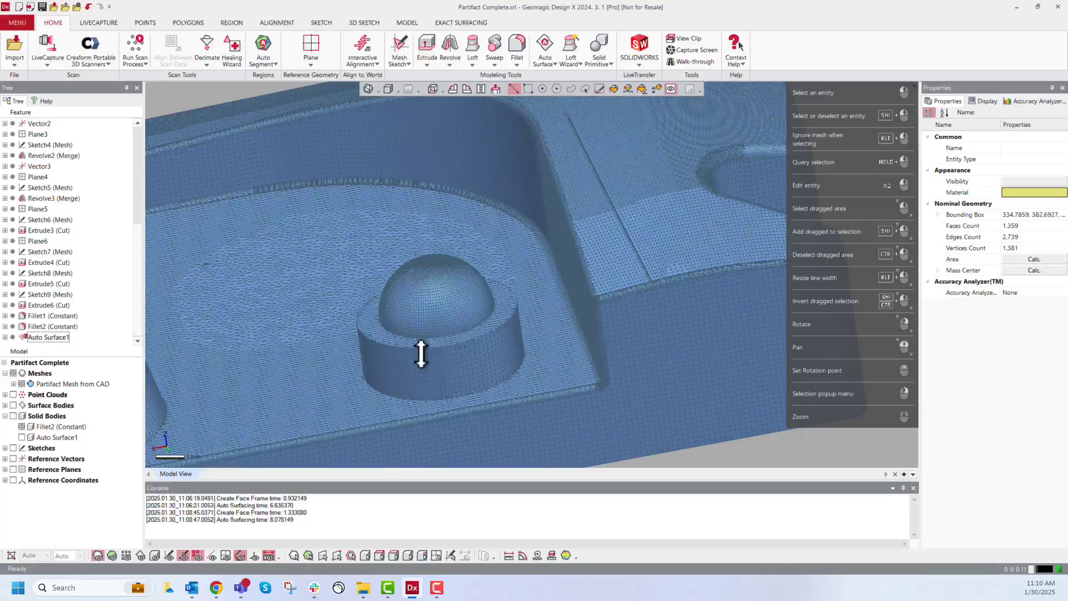
pyautogui.scroll(-2, 567, 334)
pyautogui.scroll(-3, 445, 317)
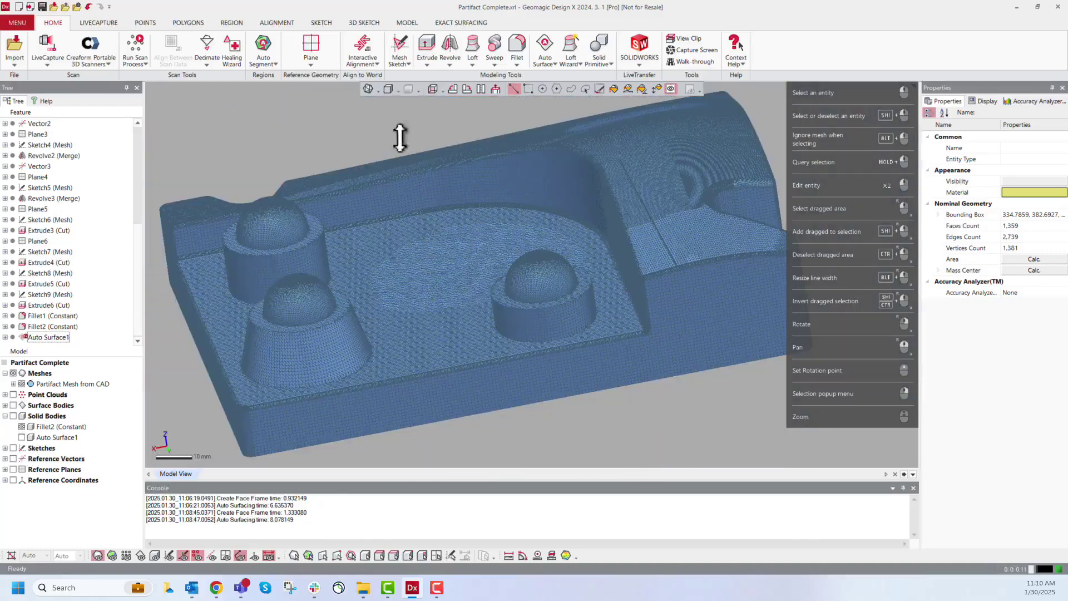
pyautogui.click(377, 91)
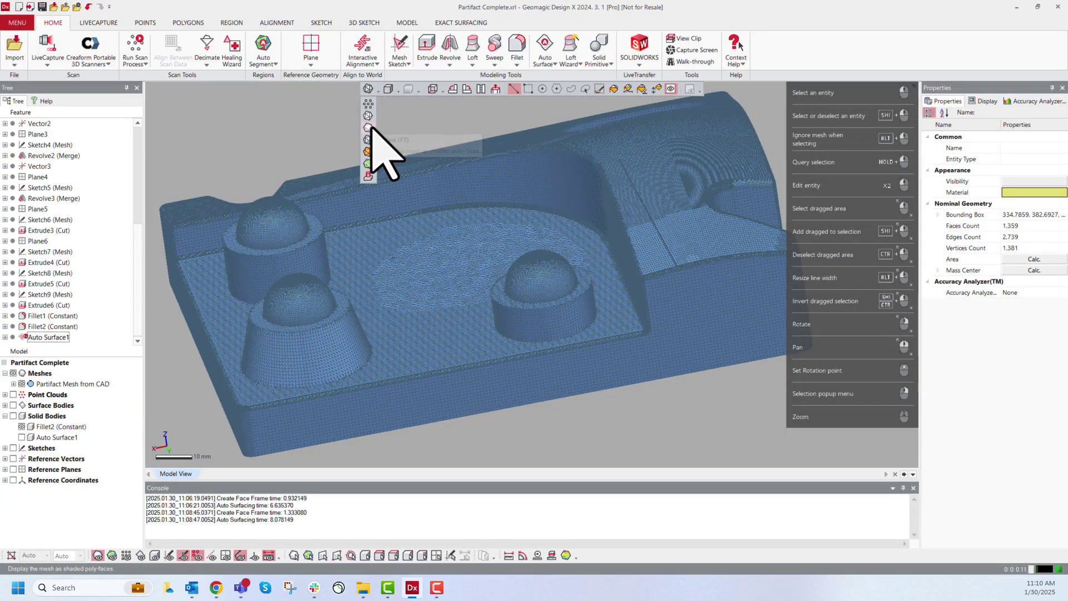
pyautogui.click(370, 127)
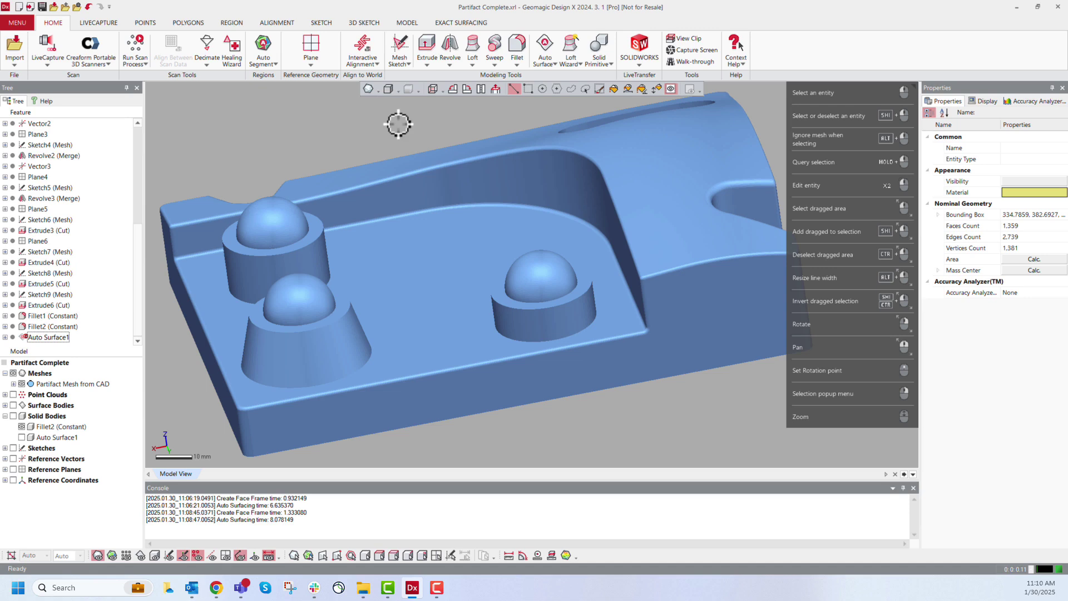
pyautogui.click(397, 91)
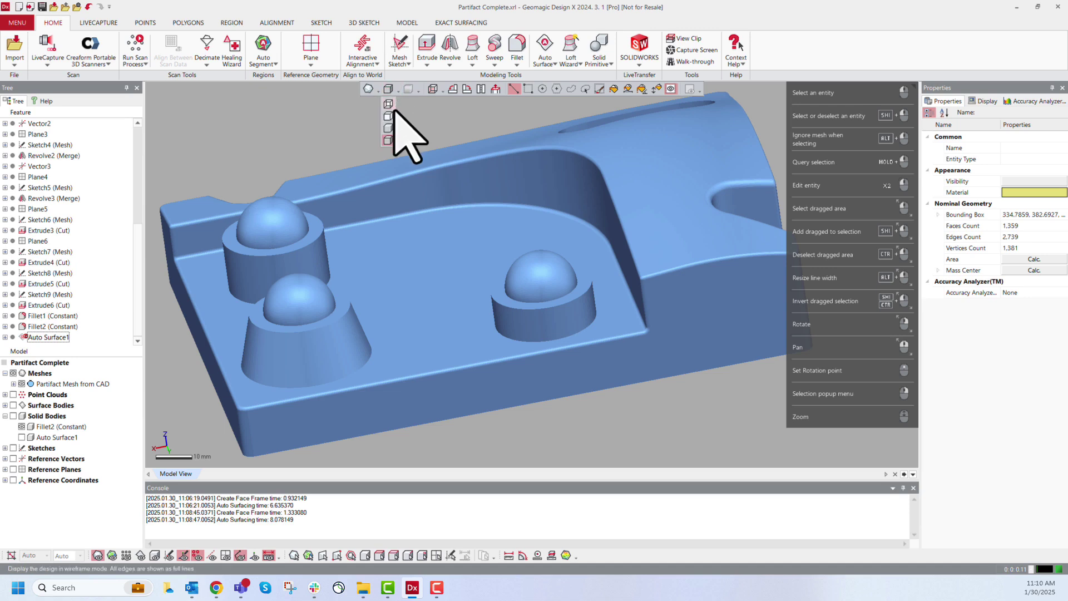
# Step: View the part from the standard Front direction, then from the Left
pyautogui.click(445, 122)
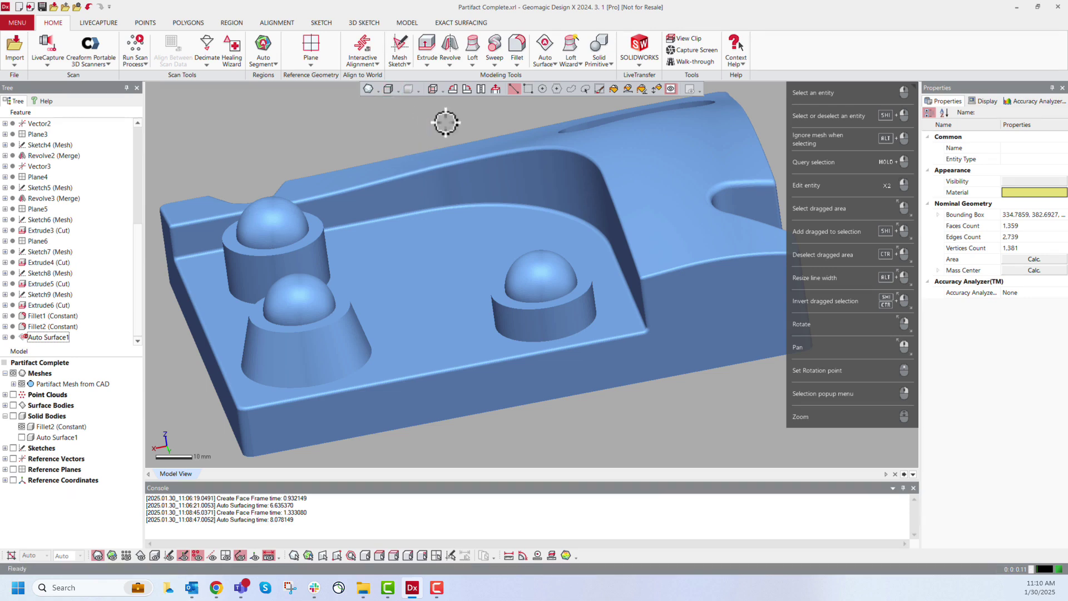
pyautogui.click(440, 91)
pyautogui.click(442, 93)
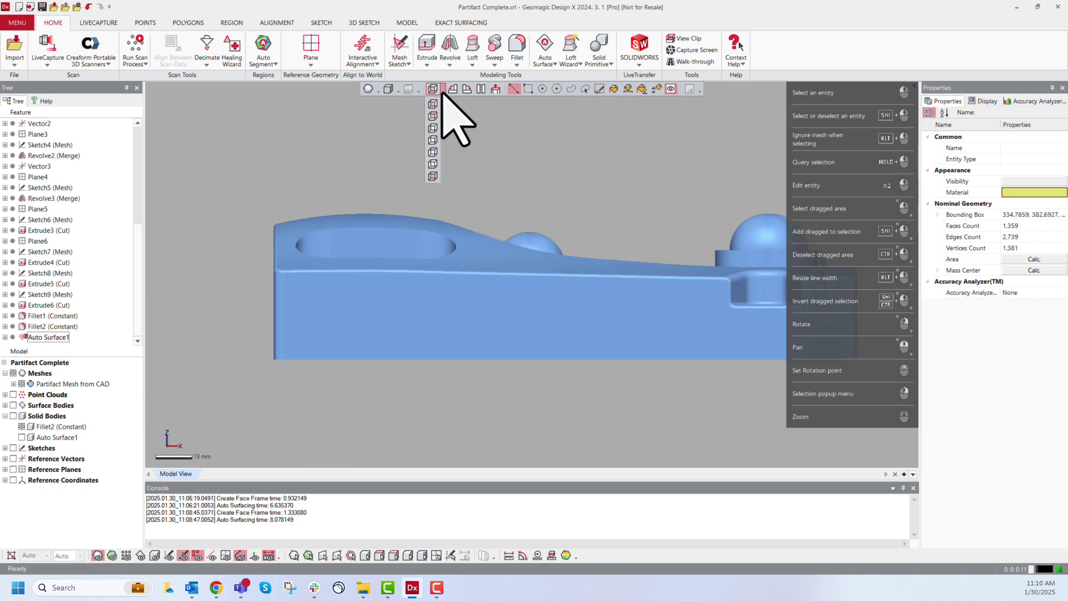
pyautogui.click(432, 140)
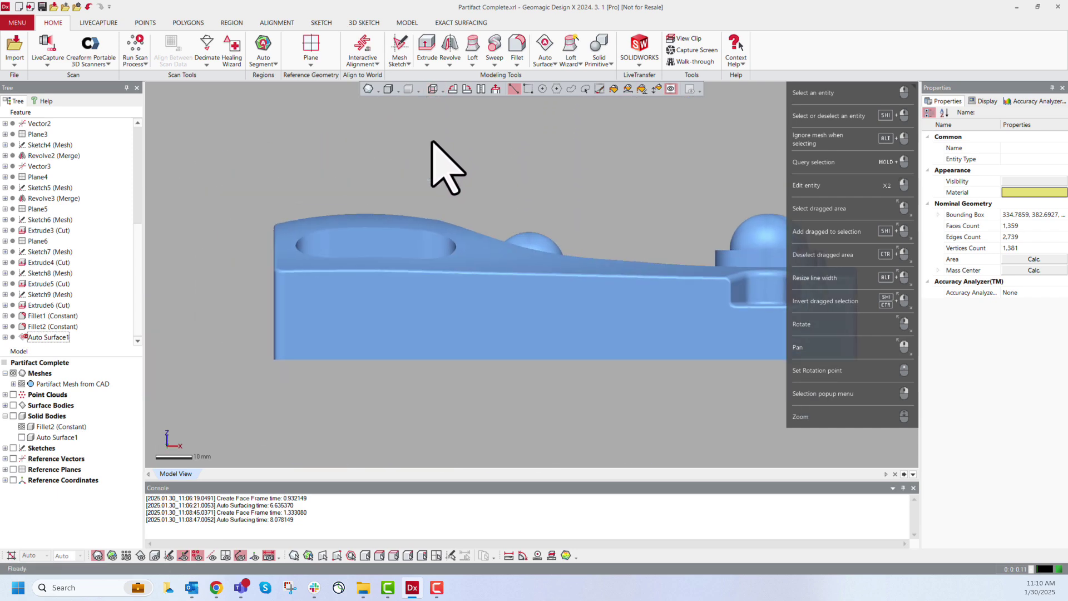
# Step: Roll the view 90° twice and pan in on the part's end
pyautogui.click(453, 90)
pyautogui.click(478, 90)
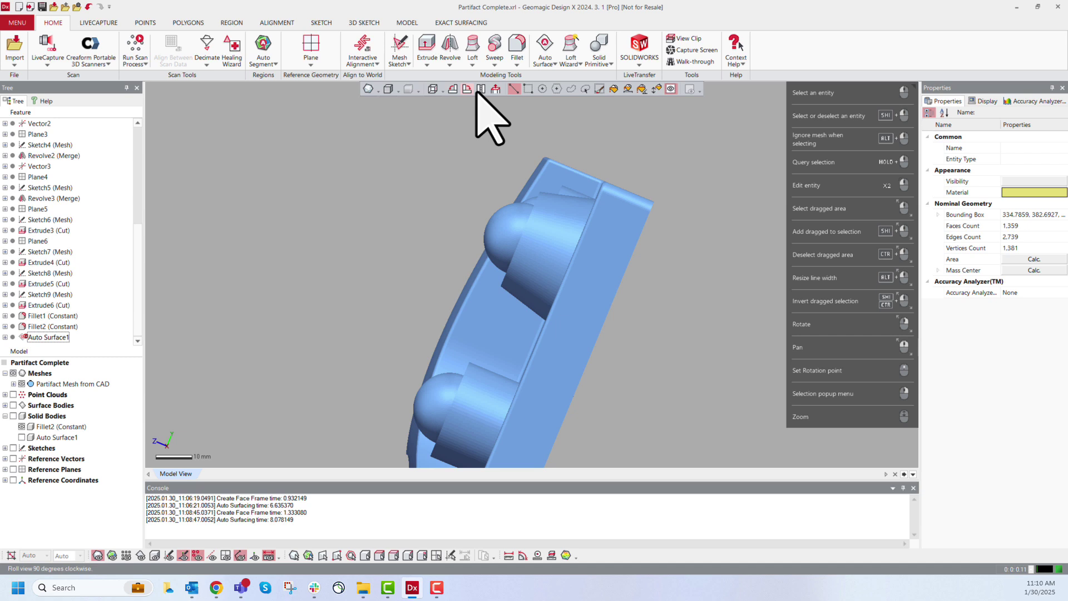
pyautogui.scroll(5, 484, 111)
pyautogui.moveTo(487, 109); pyautogui.dragTo(456, 118, button='middle')
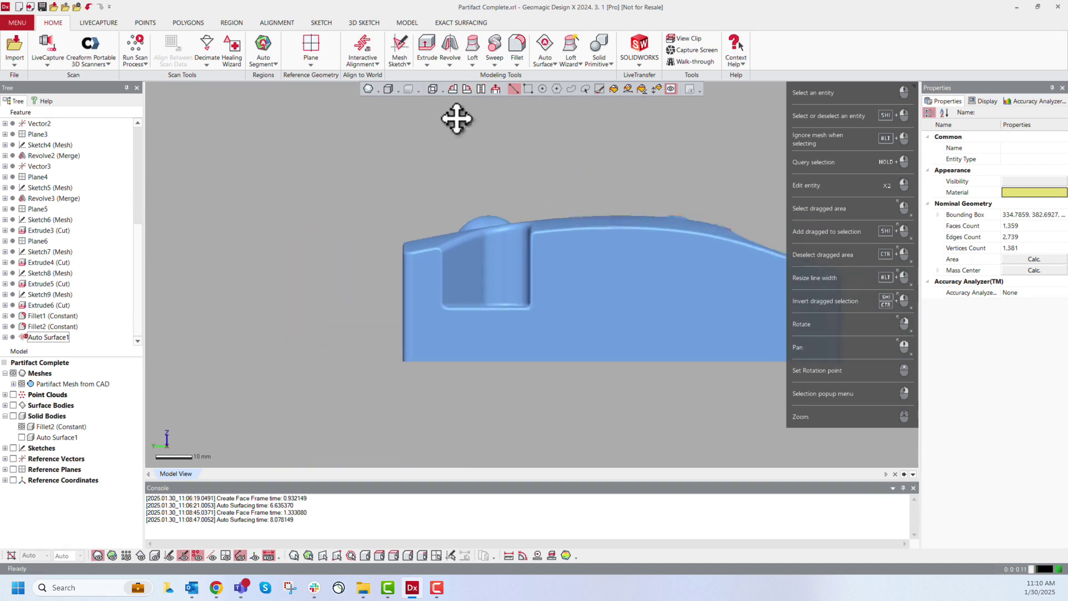
pyautogui.click(496, 90)
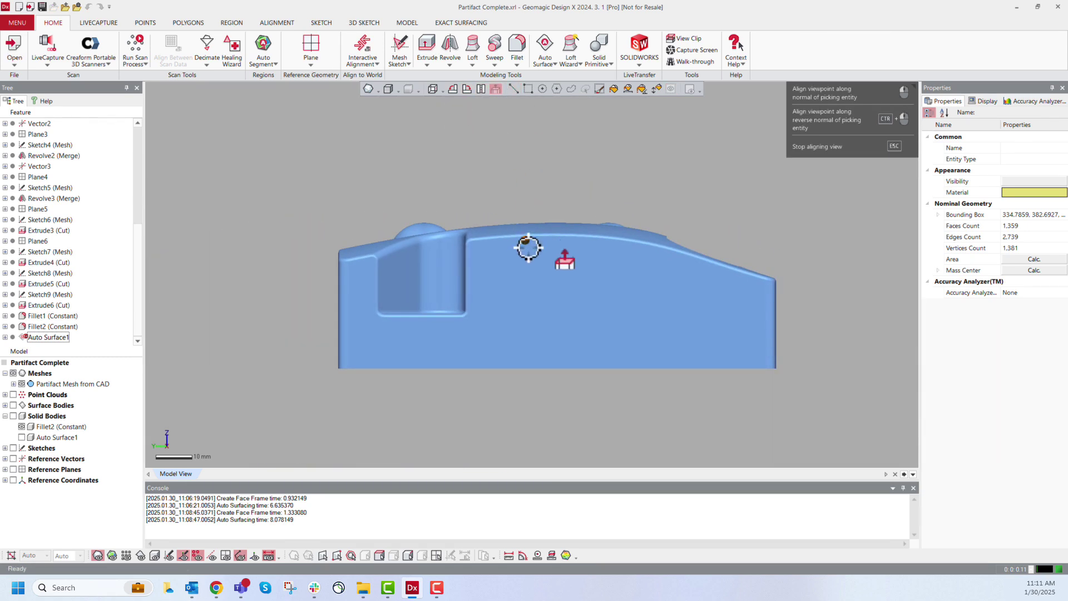
pyautogui.press('Escape')
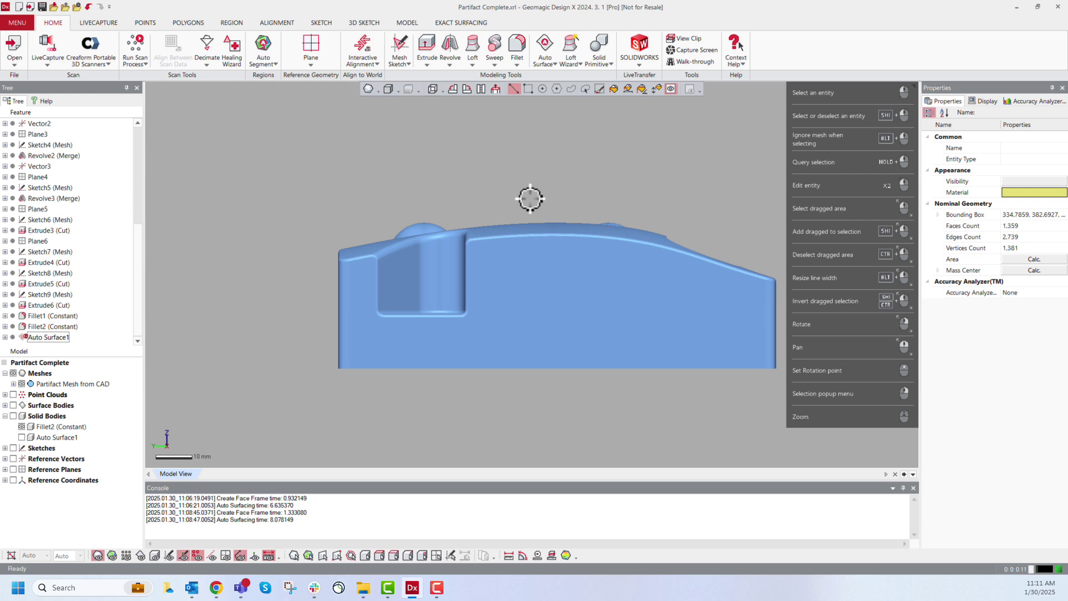
# Step: Select side poly-faces using Line, then Rectangle, then Paint Brush selection modes
pyautogui.click(513, 89)
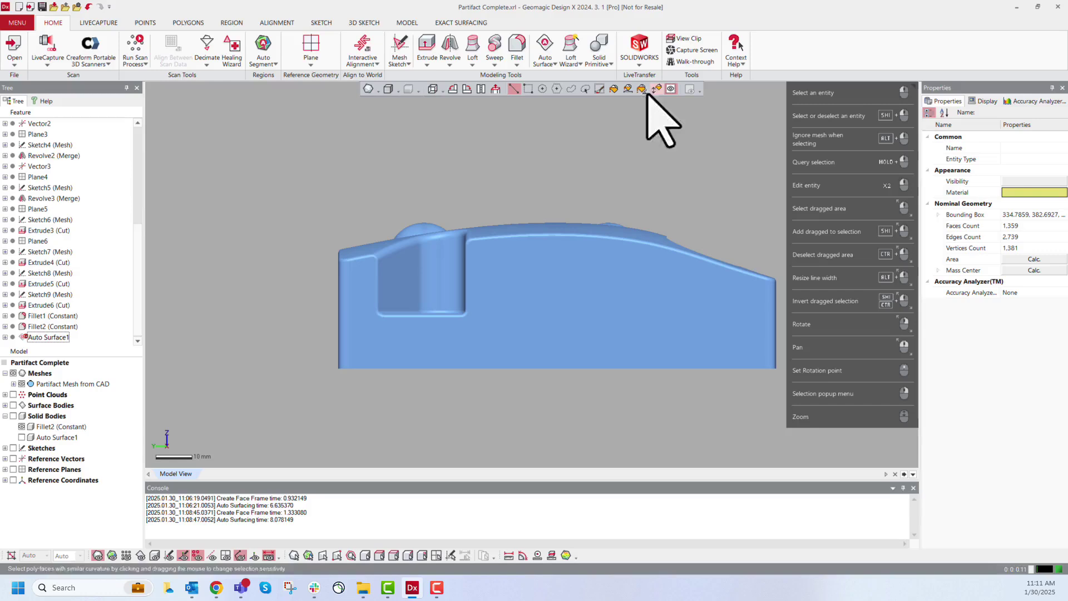
pyautogui.moveTo(575, 320); pyautogui.dragTo(576, 321)
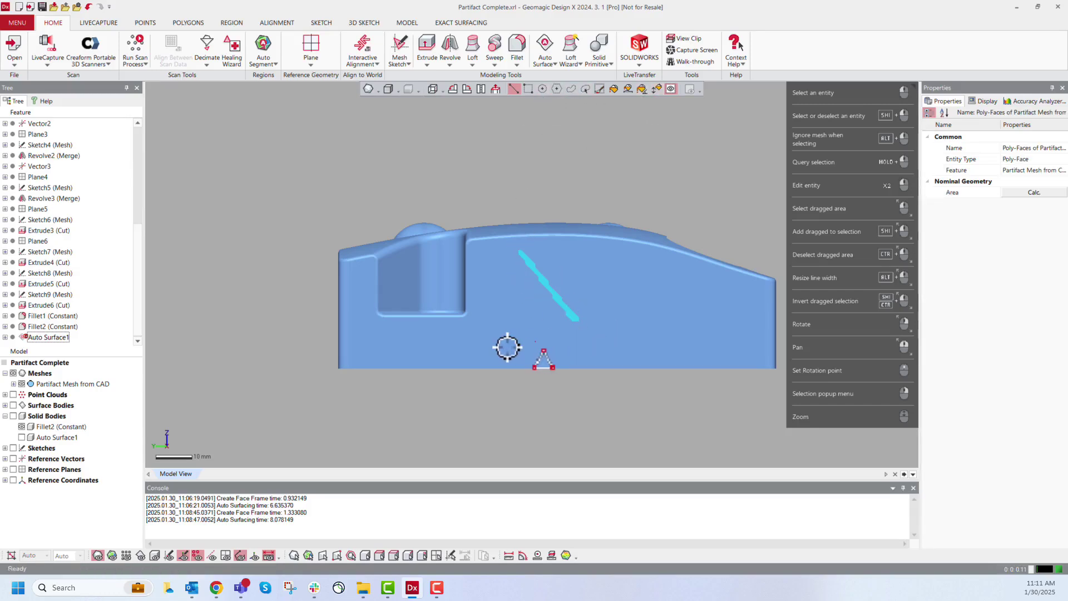
pyautogui.click(527, 90)
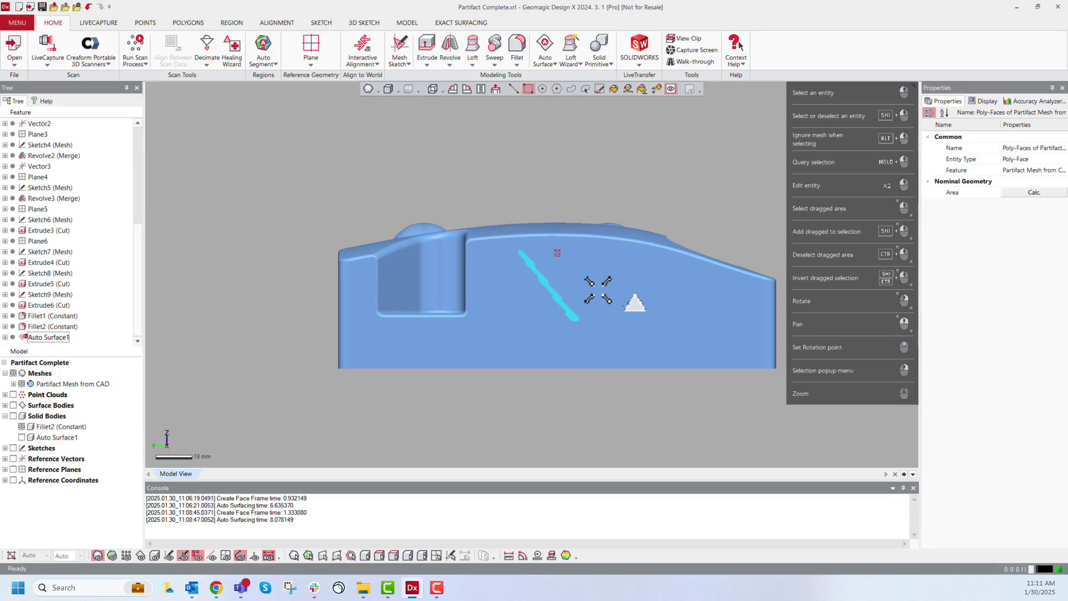
pyautogui.moveTo(553, 248); pyautogui.dragTo(630, 310)
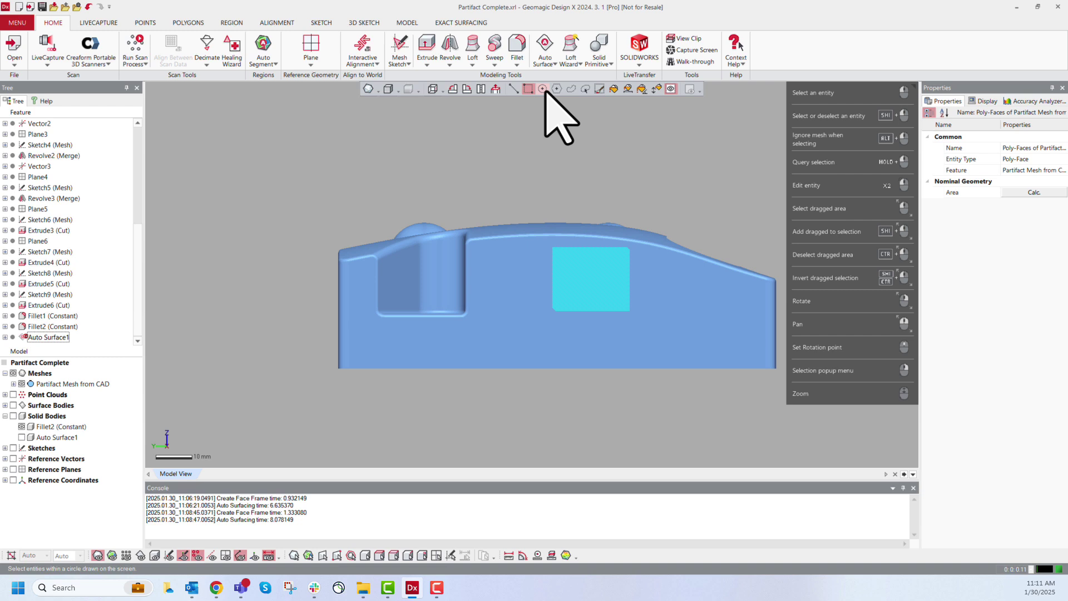
pyautogui.click(599, 89)
pyautogui.moveTo(503, 283)
pyautogui.mouseDown()
pyautogui.moveTo(501, 317)
pyautogui.moveTo(540, 290)
pyautogui.moveTo(562, 305)
pyautogui.moveTo(600, 287)
pyautogui.moveTo(617, 302)
pyautogui.moveTo(640, 280)
pyautogui.moveTo(578, 254)
pyautogui.mouseUp()
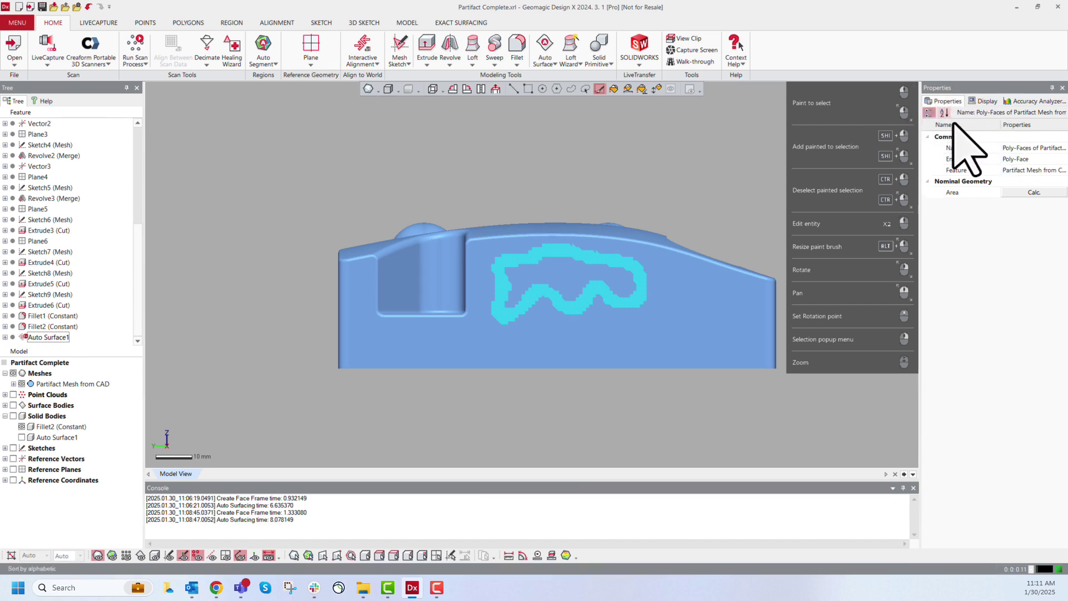
# Step: Browse the Display and Accuracy Analyzer panels, then select Partifact Mesh from CAD
pyautogui.click(979, 102)
pyautogui.click(1030, 102)
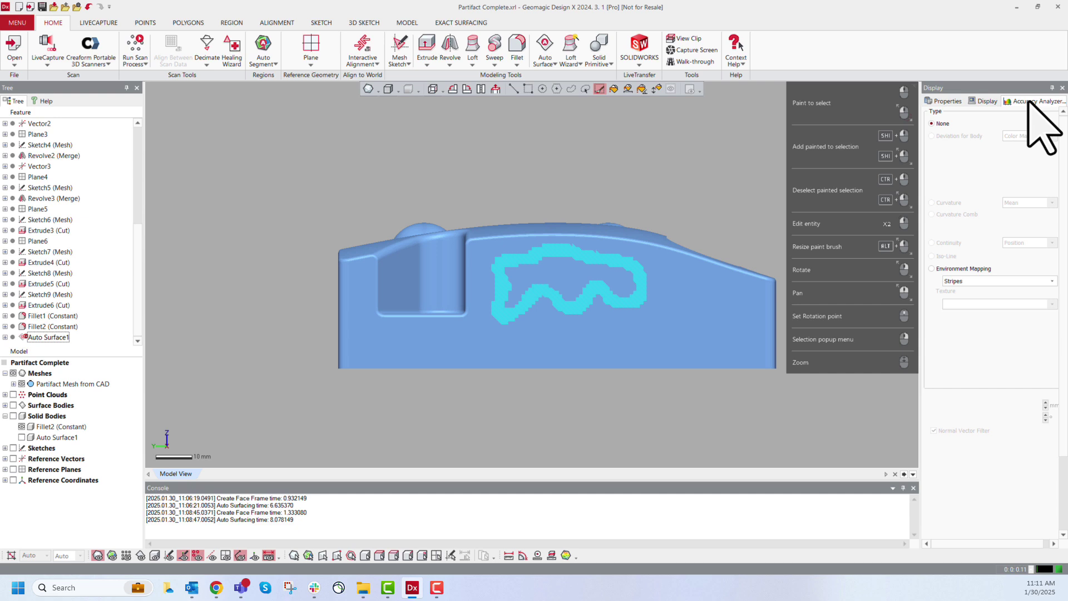
pyautogui.click(945, 100)
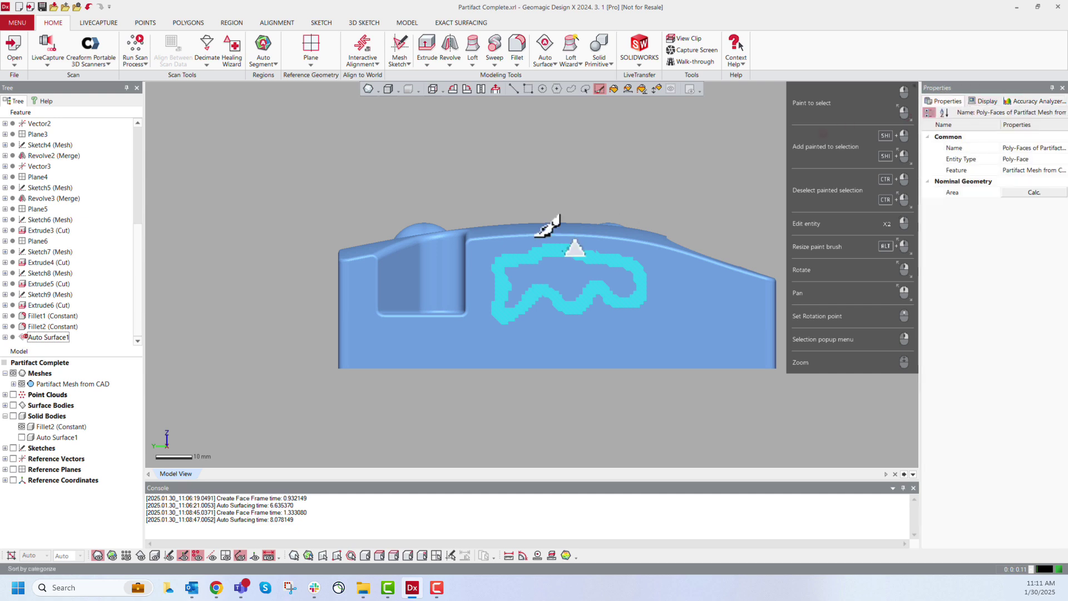
pyautogui.click(49, 384)
pyautogui.scroll(-2, 536, 238)
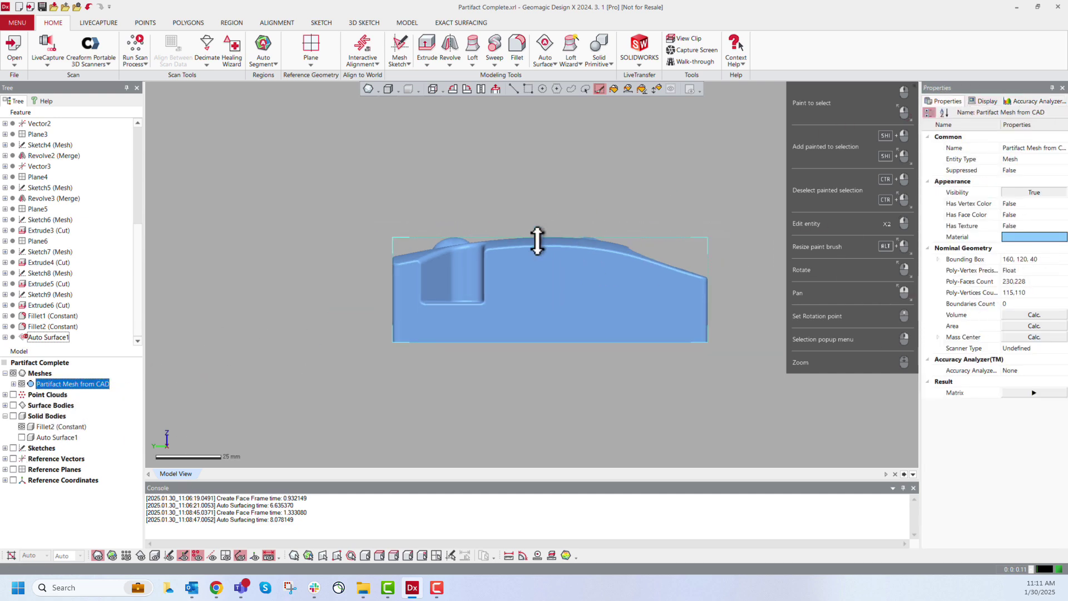
pyautogui.moveTo(536, 238); pyautogui.dragTo(487, 378, button='right')
# Step: Give the mesh a yellow material in the Material Dialog and apply it
pyautogui.click(50, 384)
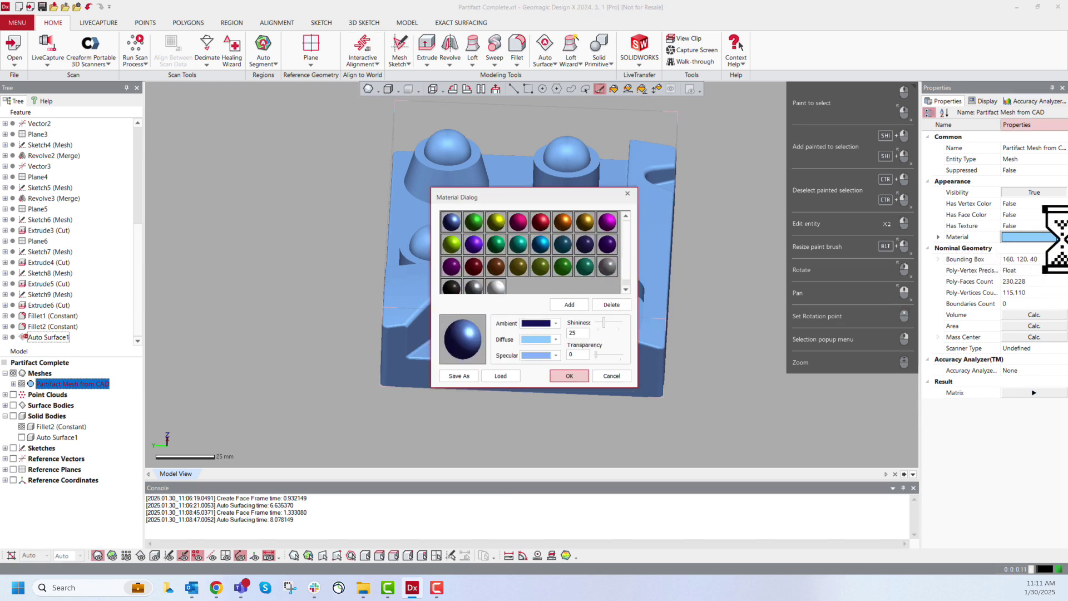
pyautogui.click(475, 223)
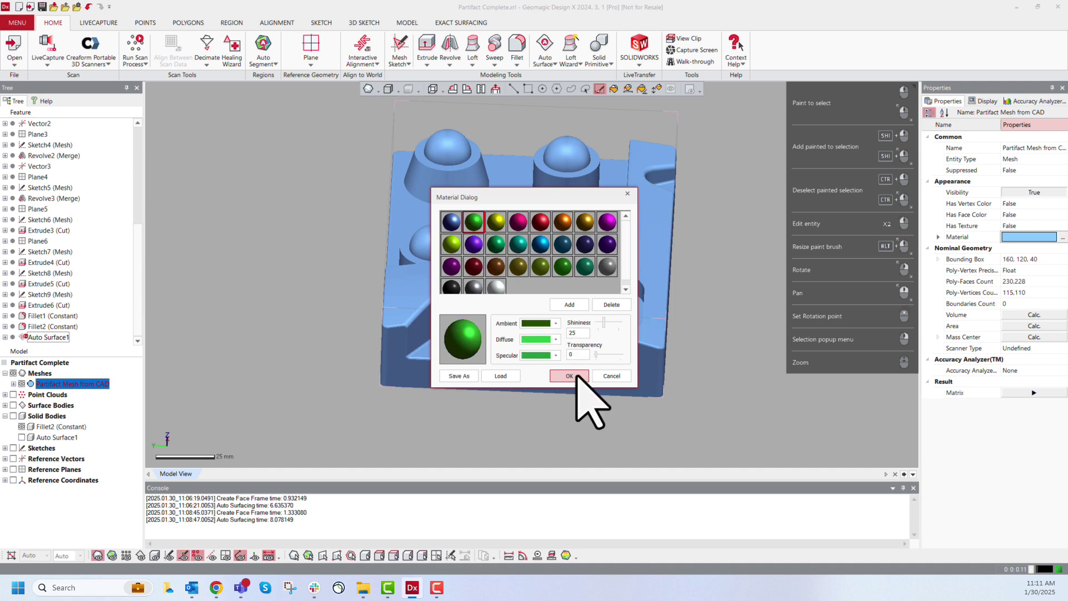
pyautogui.click(495, 222)
pyautogui.click(569, 376)
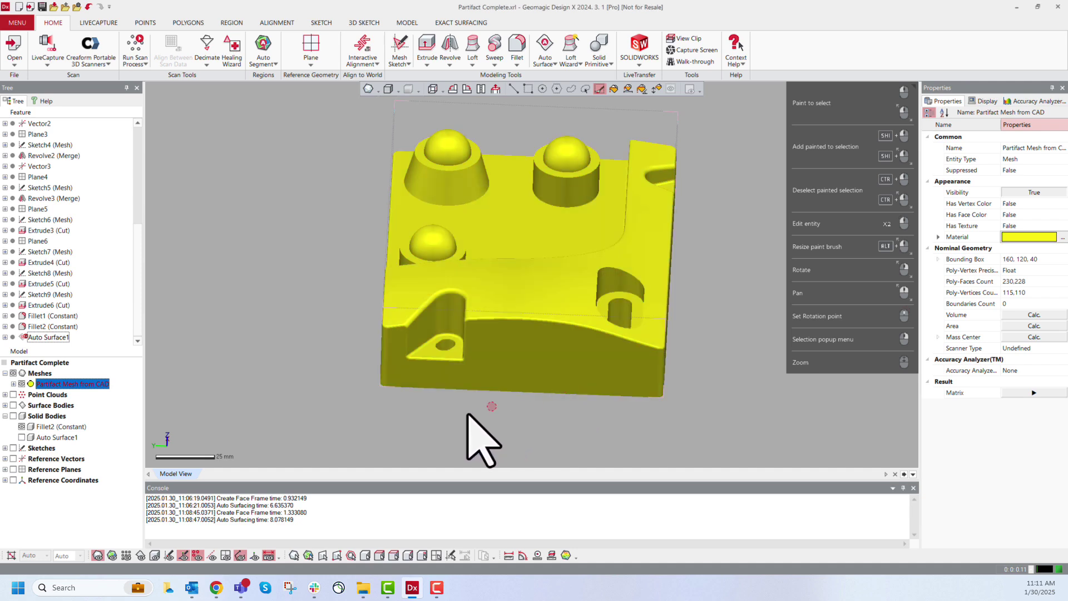
pyautogui.click(465, 412)
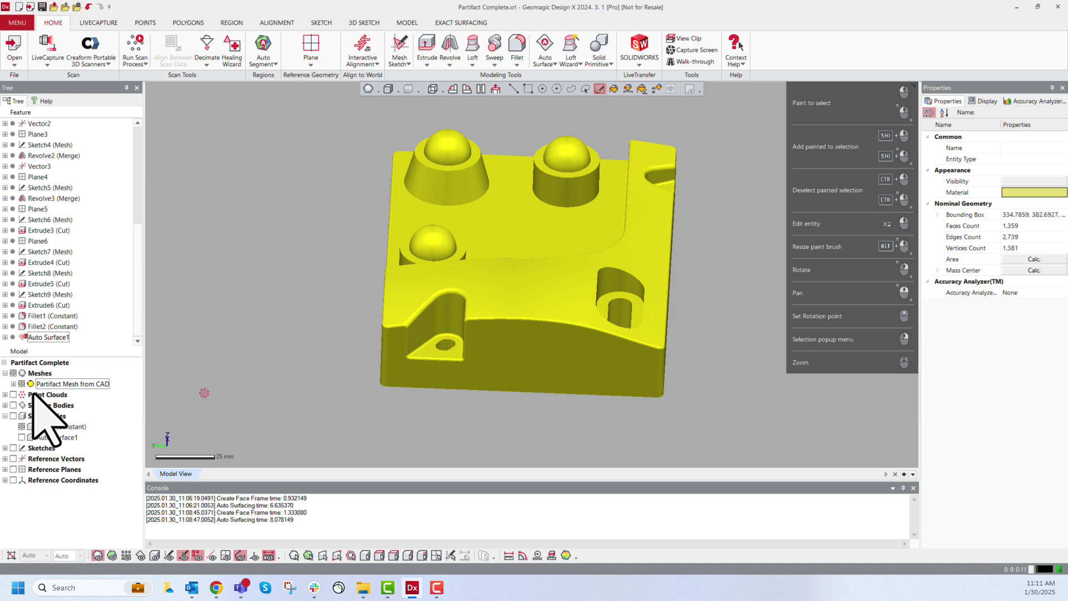
# Step: Display the Reference Planes around the part with the Display settings showing
pyautogui.click(987, 103)
pyautogui.moveTo(362, 338); pyautogui.dragTo(296, 352, button='middle')
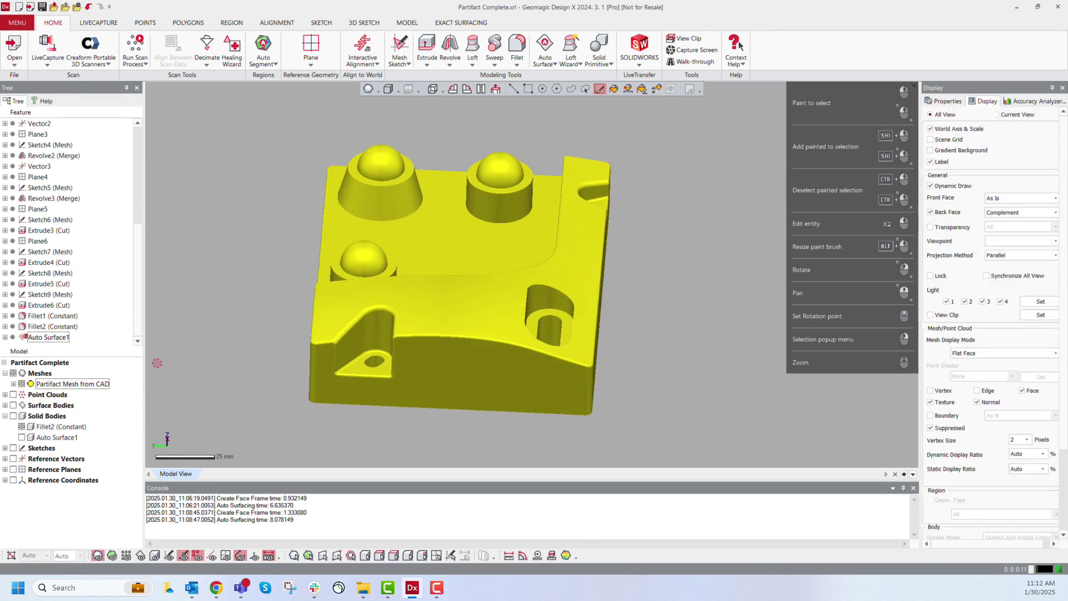
pyautogui.click(12, 469)
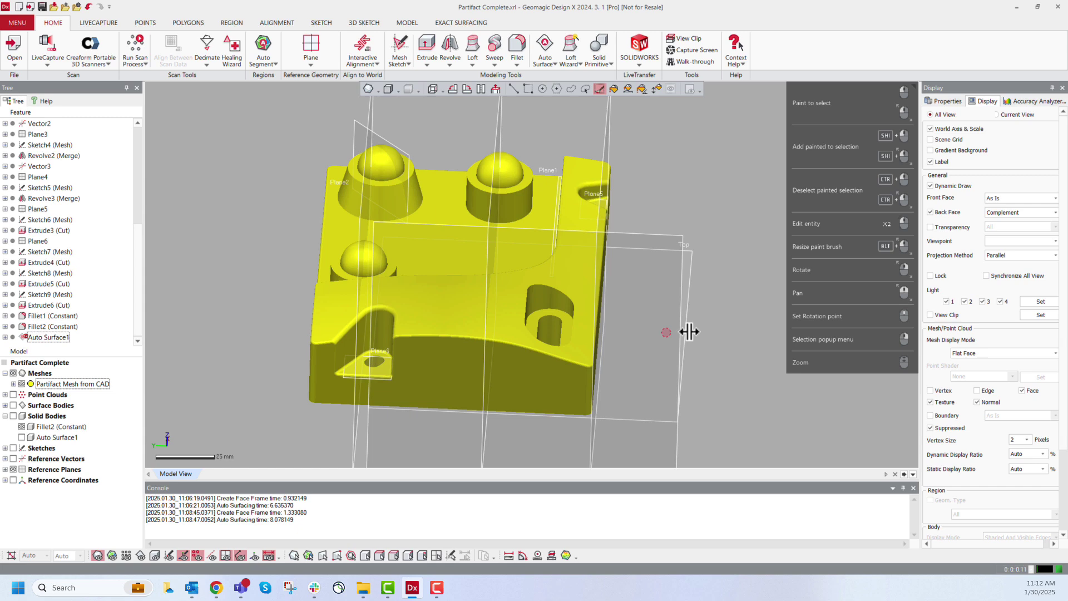
pyautogui.moveTo(692, 329); pyautogui.dragTo(594, 295, button='right')
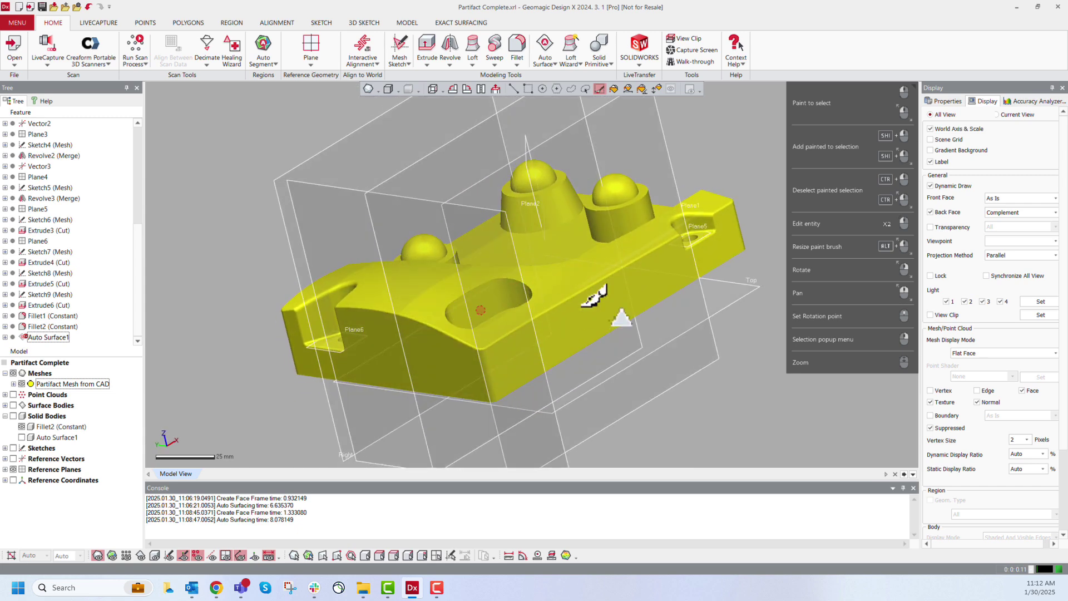
# Step: Switch lights 1–4 off, then back on so all four are enabled
pyautogui.click(947, 301)
pyautogui.click(965, 302)
pyautogui.click(984, 302)
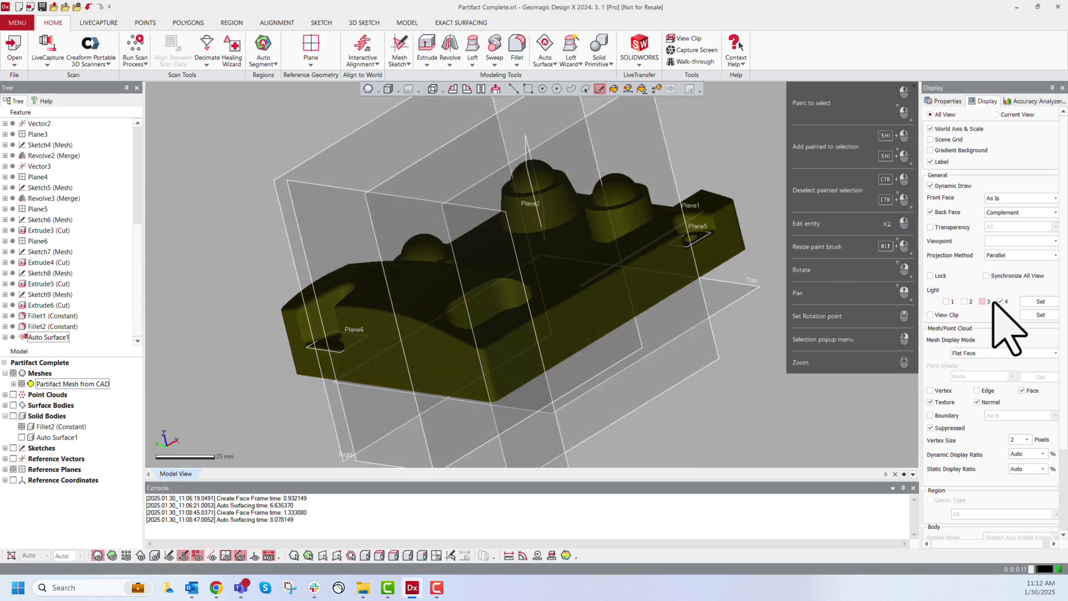
pyautogui.click(1000, 301)
pyautogui.click(1000, 301)
pyautogui.click(982, 302)
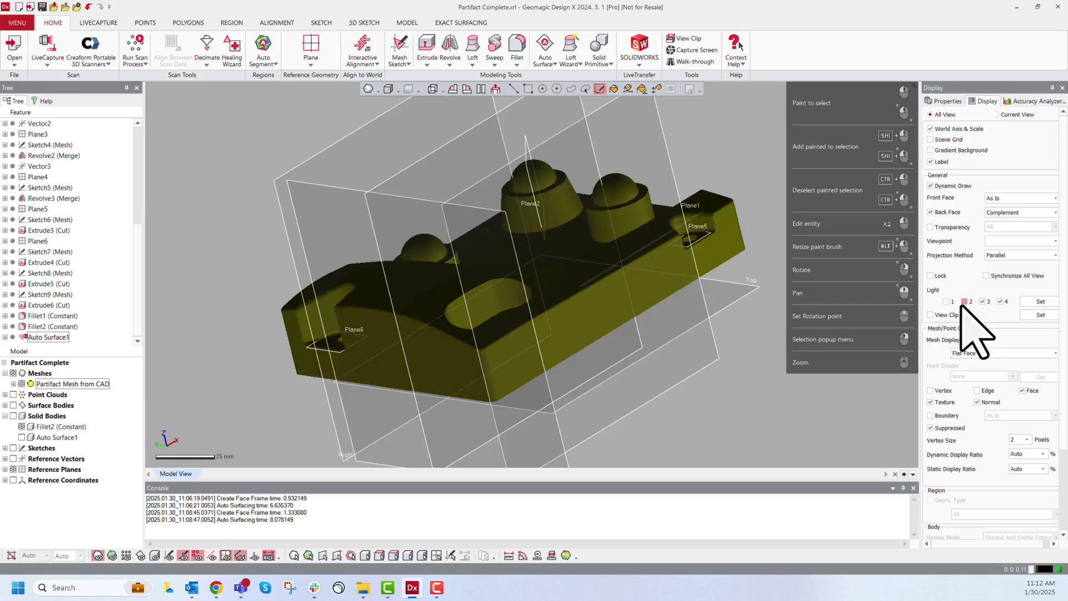
pyautogui.click(965, 301)
pyautogui.click(946, 301)
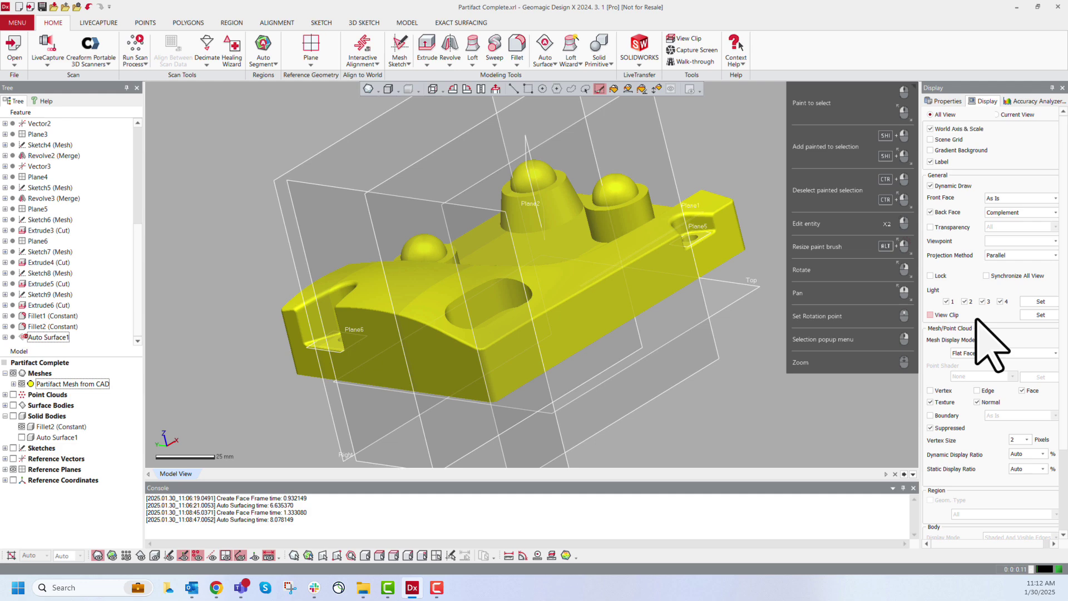
# Step: Clip the view with the Right plane moved to X 75 mm and its cut side reversed
pyautogui.click(1038, 315)
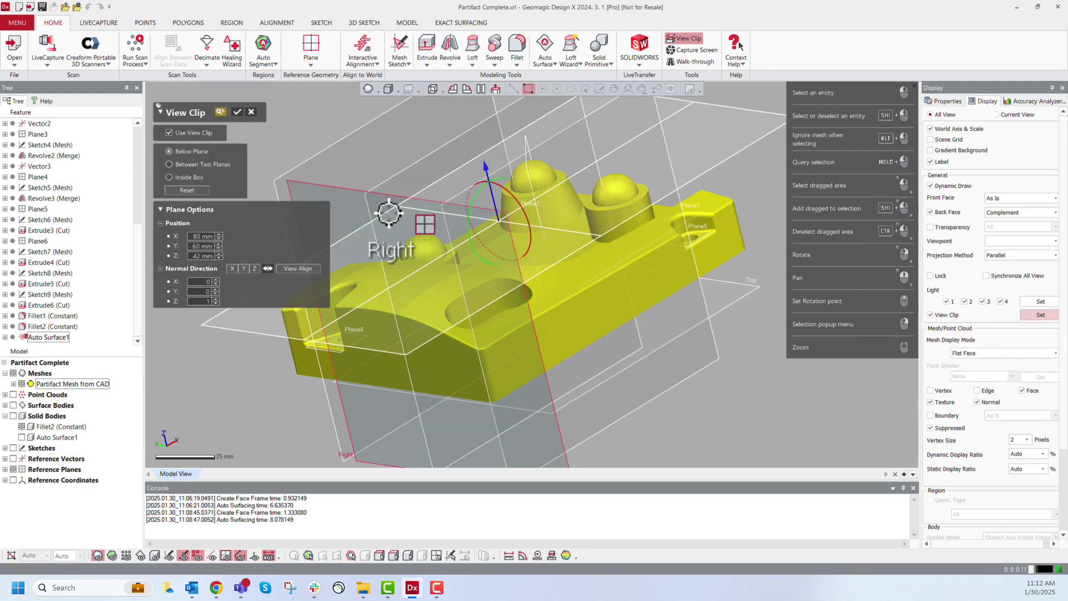
pyautogui.click(394, 213)
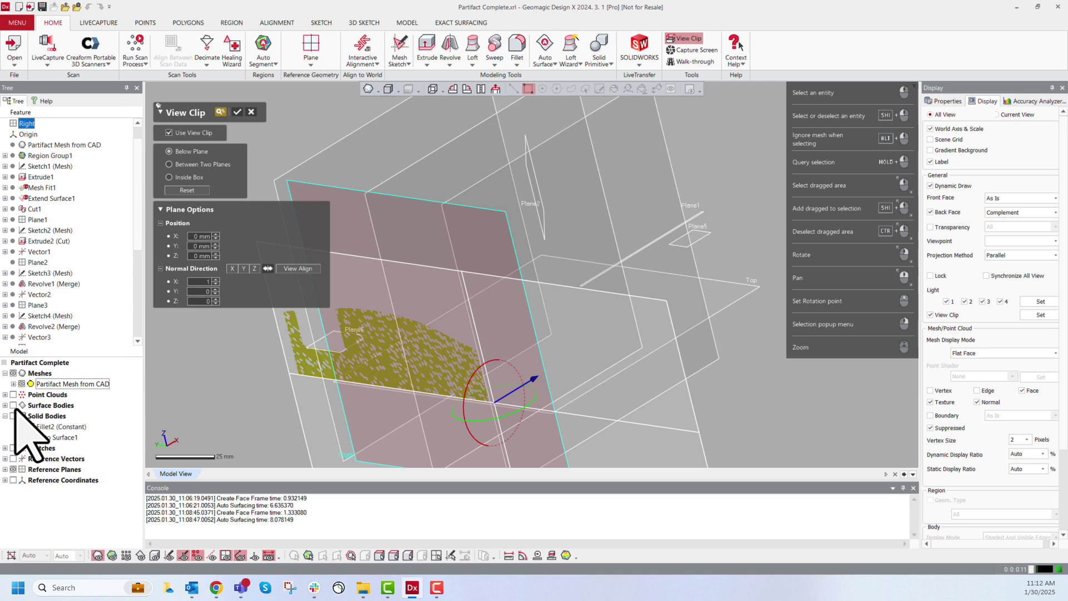
pyautogui.click(12, 469)
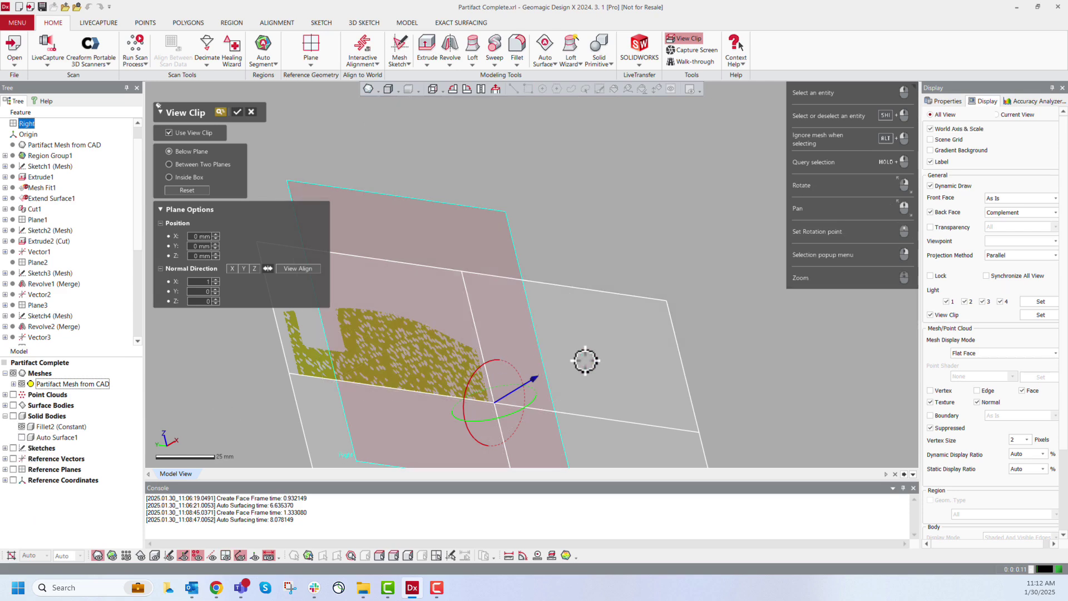
pyautogui.moveTo(538, 378); pyautogui.dragTo(653, 301)
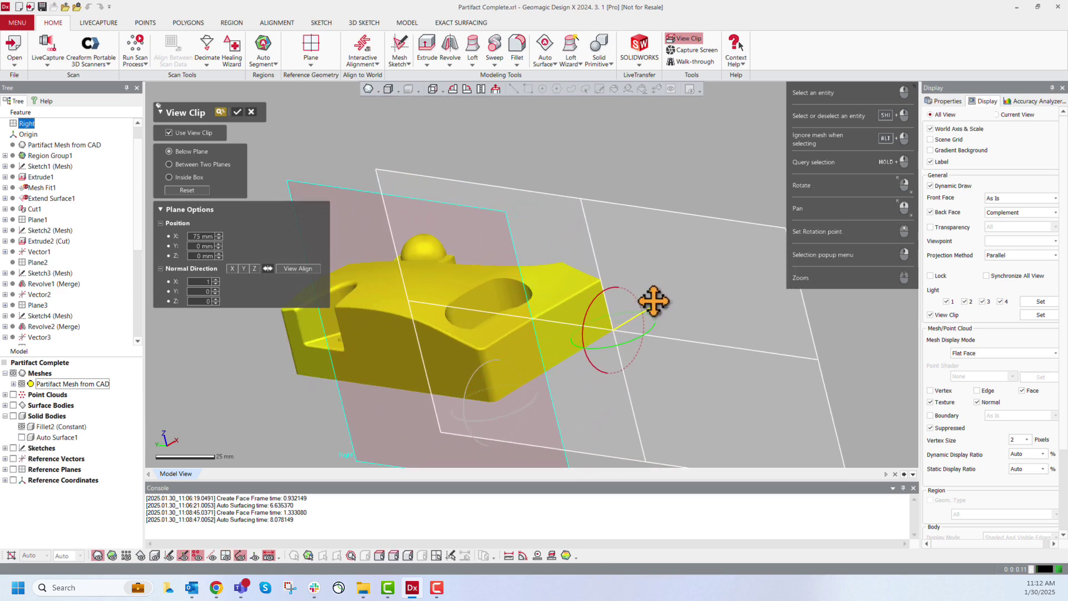
pyautogui.click(266, 268)
pyautogui.moveTo(480, 331)
pyautogui.mouseDown(button='right')
pyautogui.moveTo(624, 305)
pyautogui.moveTo(448, 269)
pyautogui.moveTo(510, 258)
pyautogui.moveTo(485, 313)
pyautogui.mouseUp(button='right')
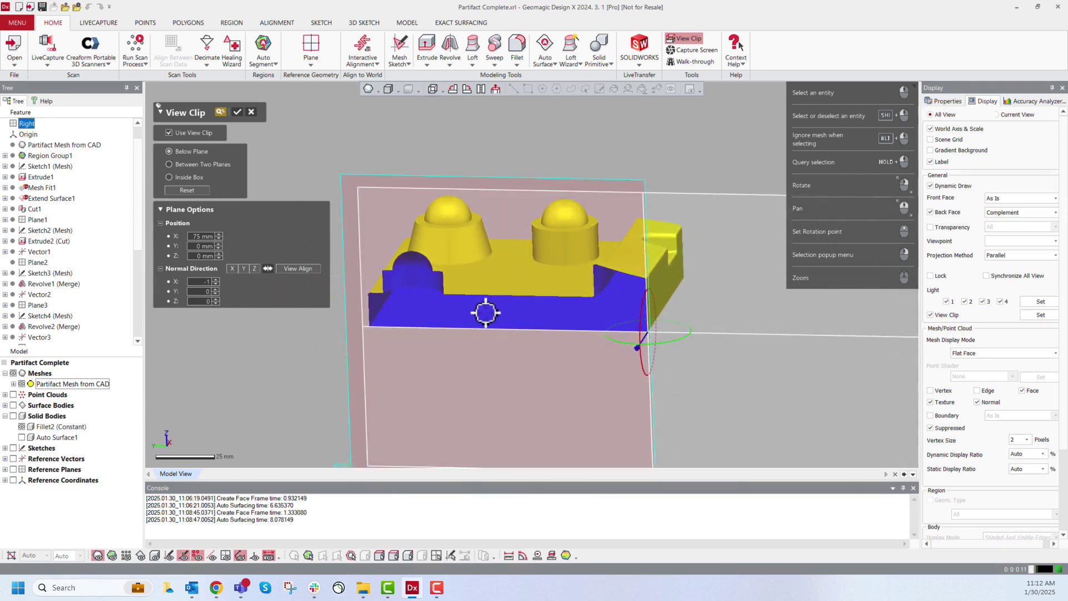
pyautogui.click(237, 111)
# Step: Show Solid Bodies and hide Meshes so only the grey cut solid remains visible
pyautogui.moveTo(546, 339); pyautogui.dragTo(565, 405, button='right')
pyautogui.scroll(3, 395, 312)
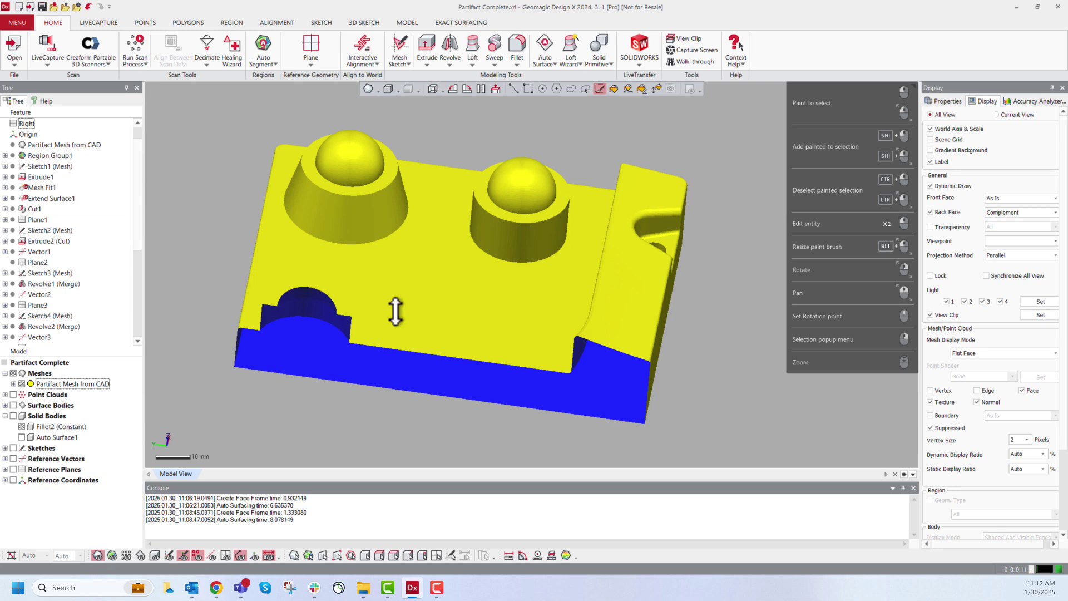
pyautogui.moveTo(395, 312); pyautogui.dragTo(525, 290, button='right')
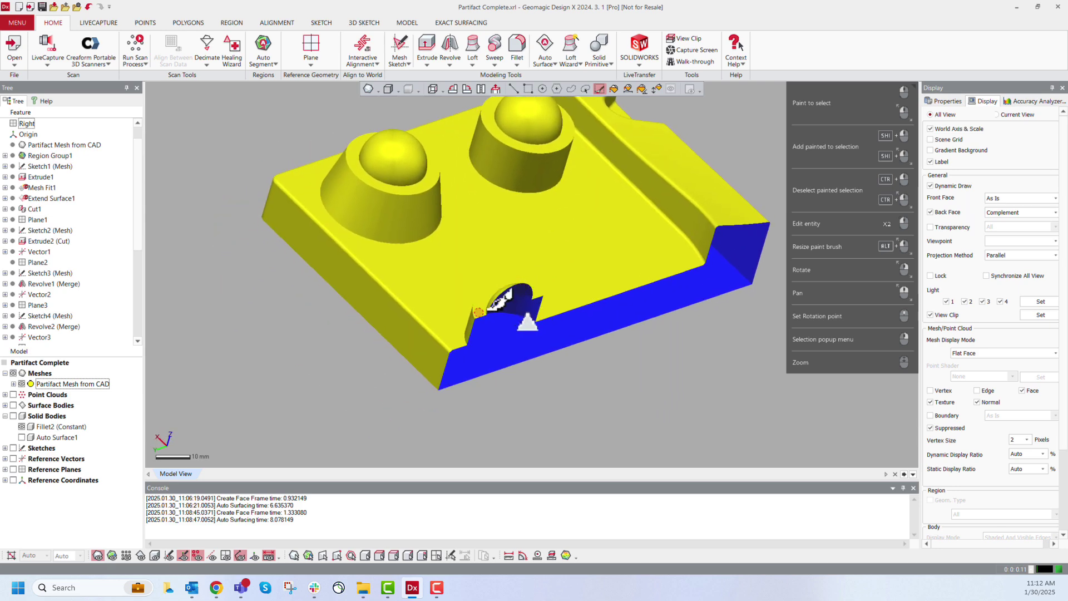
pyautogui.click(13, 416)
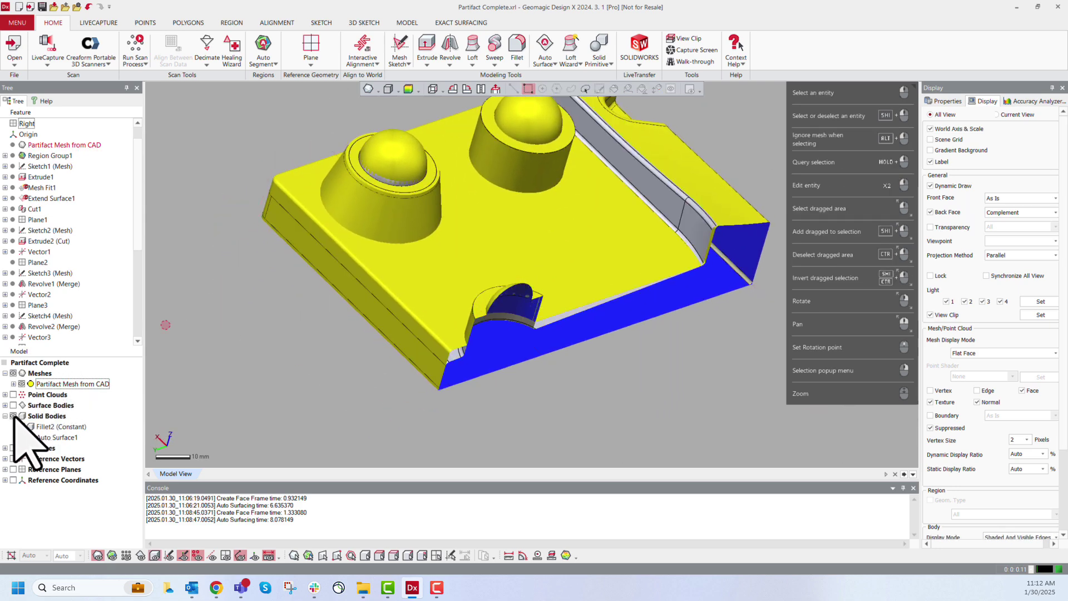
pyautogui.click(12, 373)
pyautogui.moveTo(407, 366); pyautogui.dragTo(429, 291, button='right')
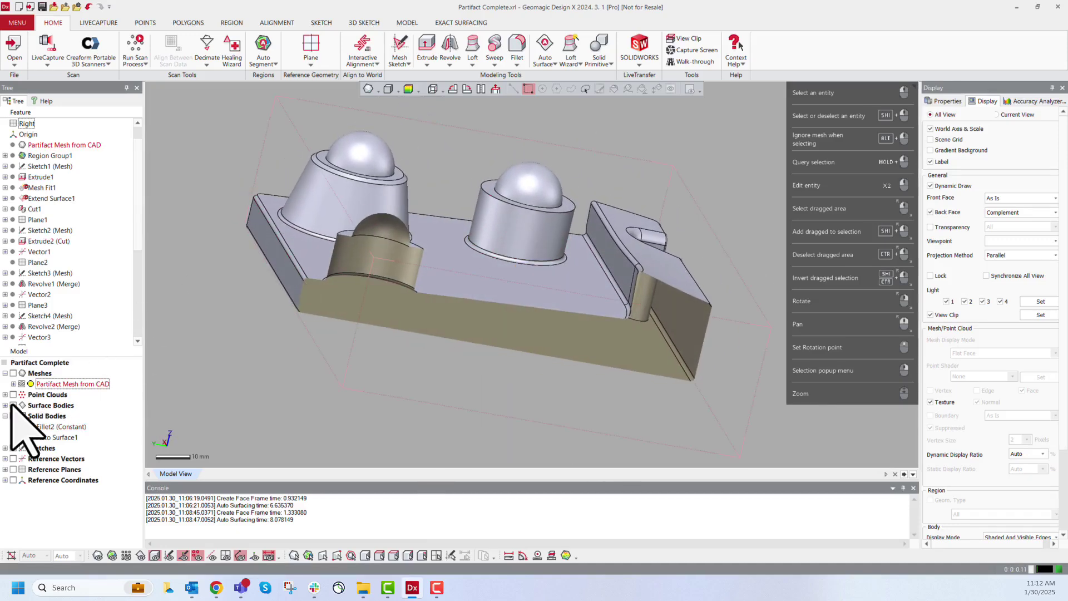
pyautogui.click(13, 405)
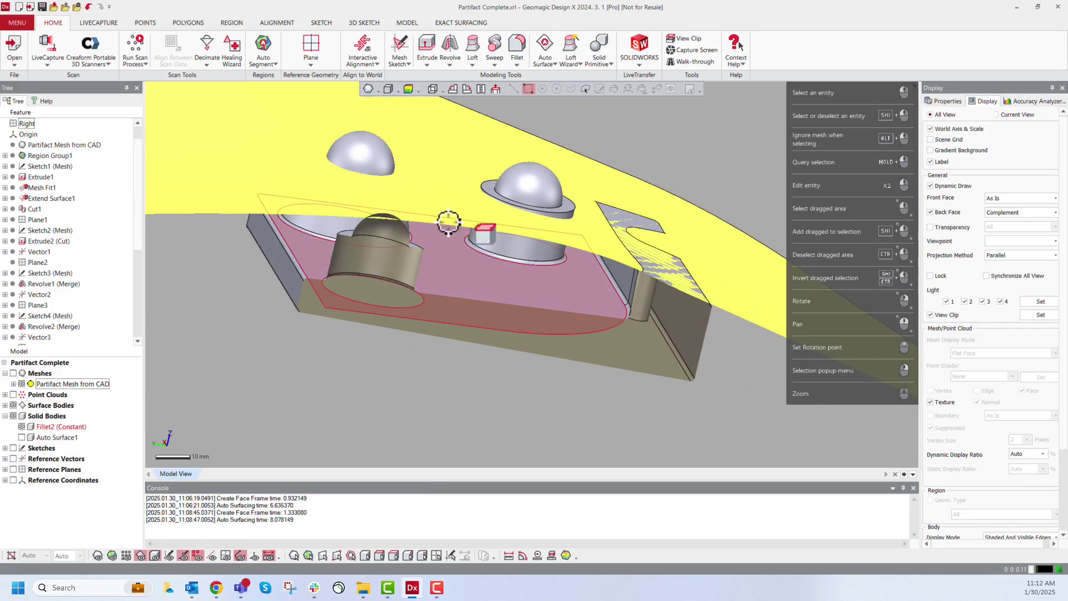
pyautogui.click(12, 405)
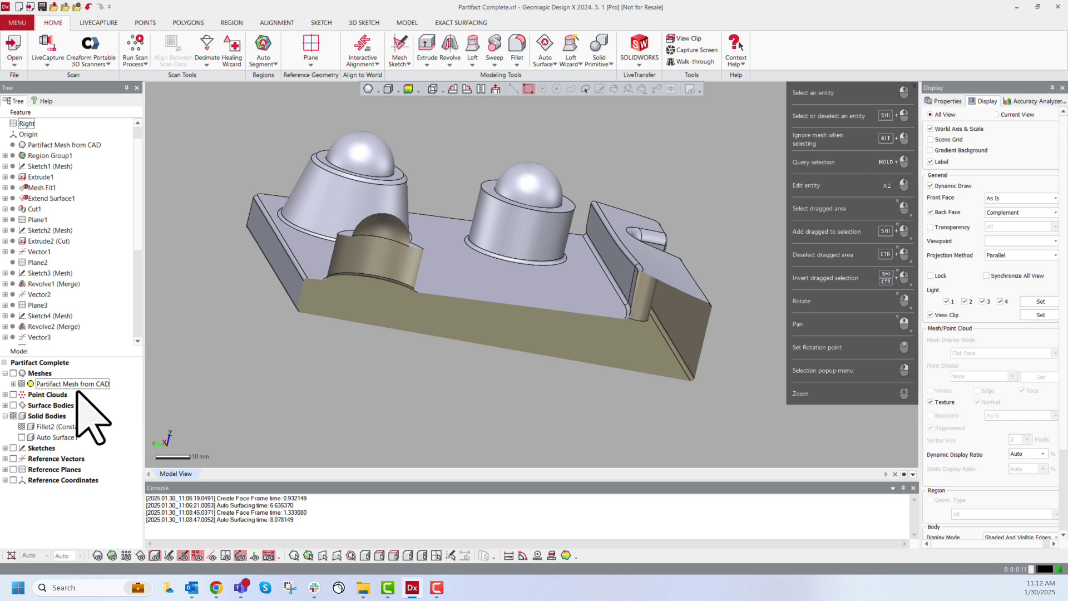
pyautogui.moveTo(500, 381); pyautogui.dragTo(453, 425, button='right')
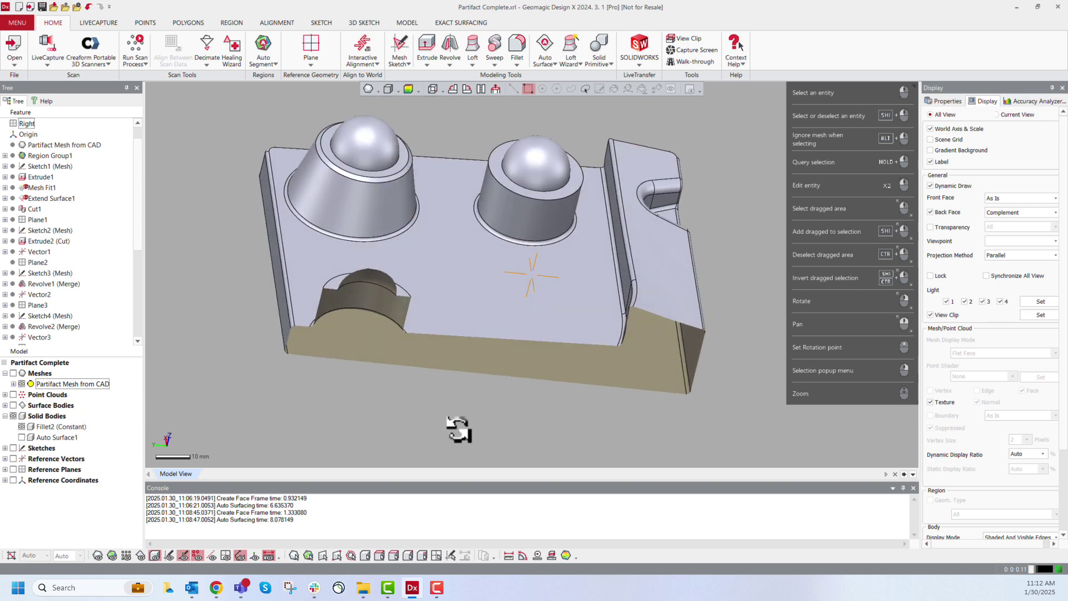
# Step: Turn off View Clip to show the whole uncut solid, then bring up the Accuracy Analyzer settings
pyautogui.click(944, 316)
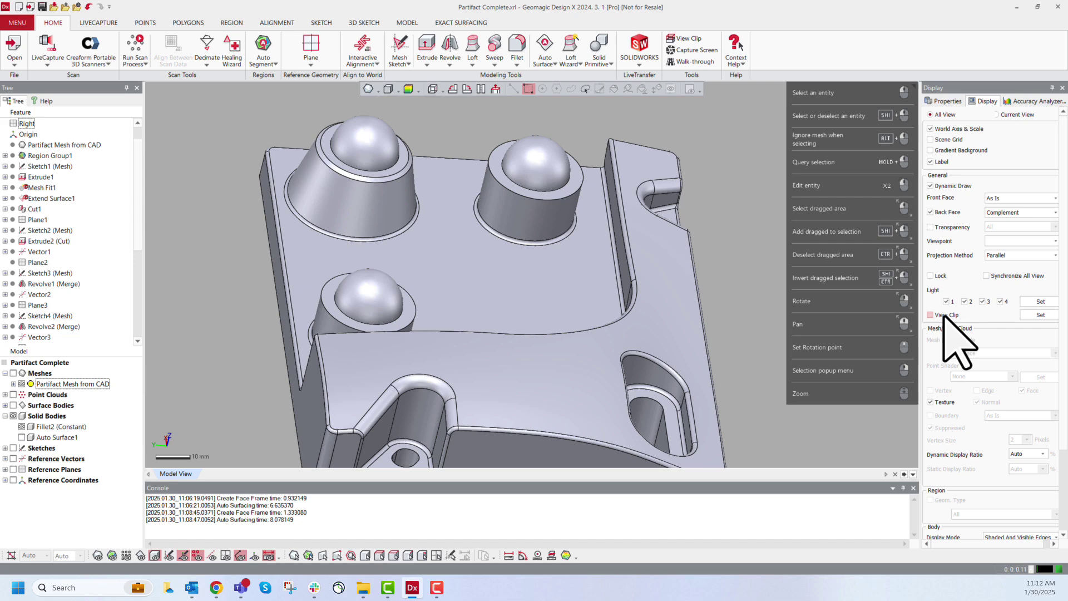
pyautogui.scroll(-3, 577, 323)
pyautogui.moveTo(576, 322)
pyautogui.mouseDown(button='right')
pyautogui.moveTo(470, 329)
pyautogui.moveTo(478, 321)
pyautogui.moveTo(574, 357)
pyautogui.moveTo(589, 327)
pyautogui.mouseUp(button='right')
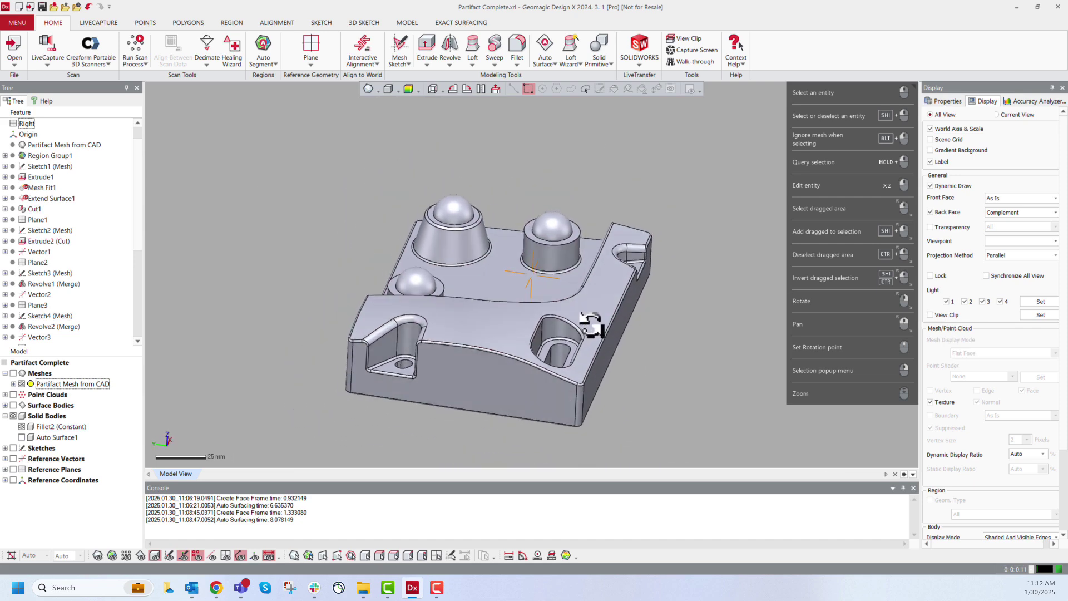
pyautogui.click(1028, 100)
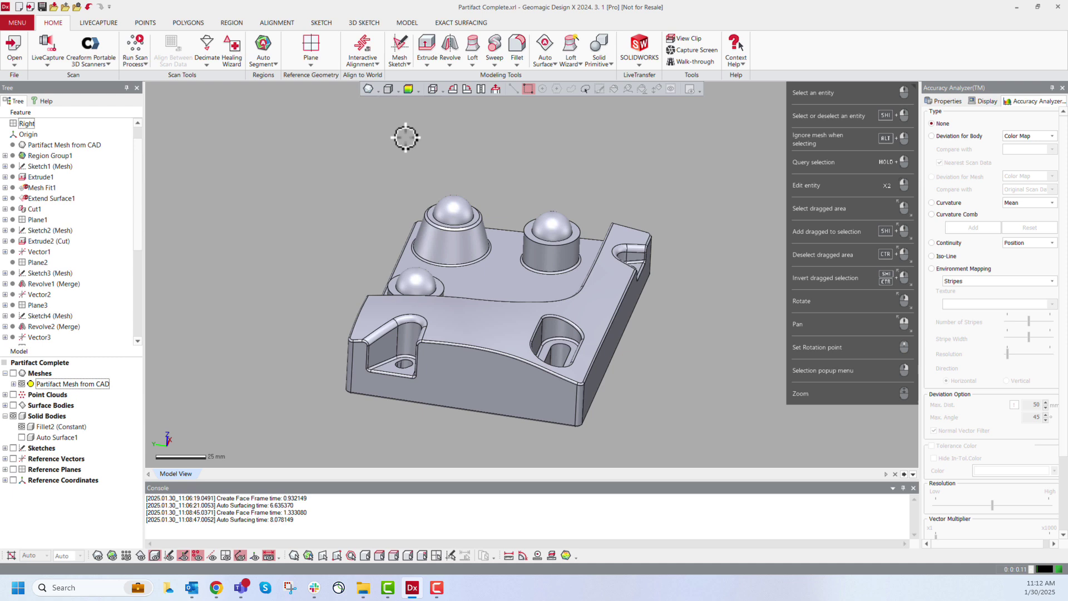
# Step: Colour the solid with Deviation for Body, widening the green tolerance band to ±0.165 mm
pyautogui.click(408, 89)
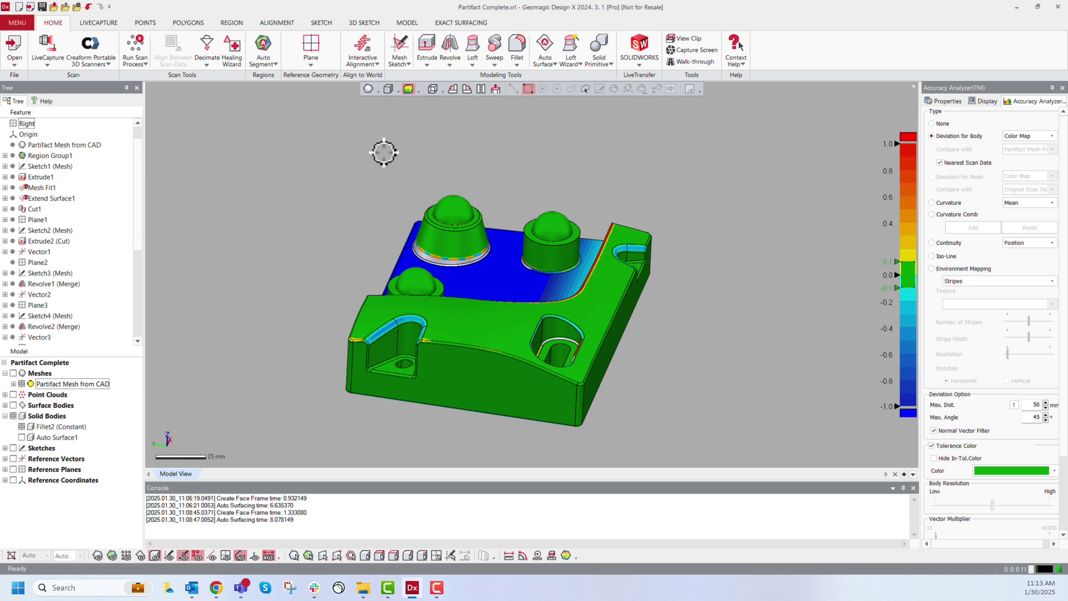
pyautogui.moveTo(382, 151); pyautogui.dragTo(366, 73, button='right')
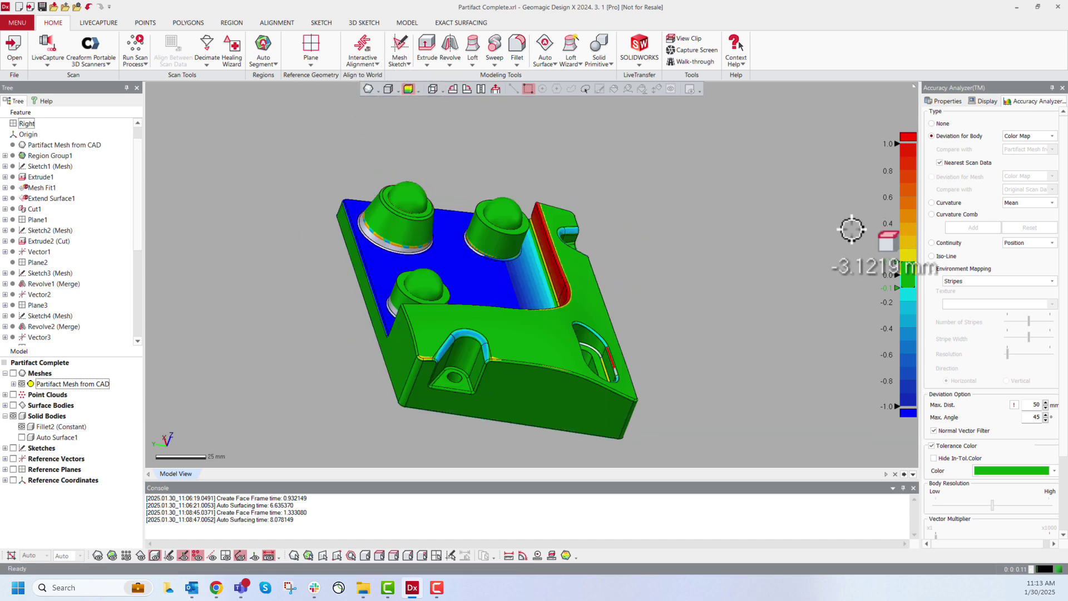
pyautogui.moveTo(898, 262)
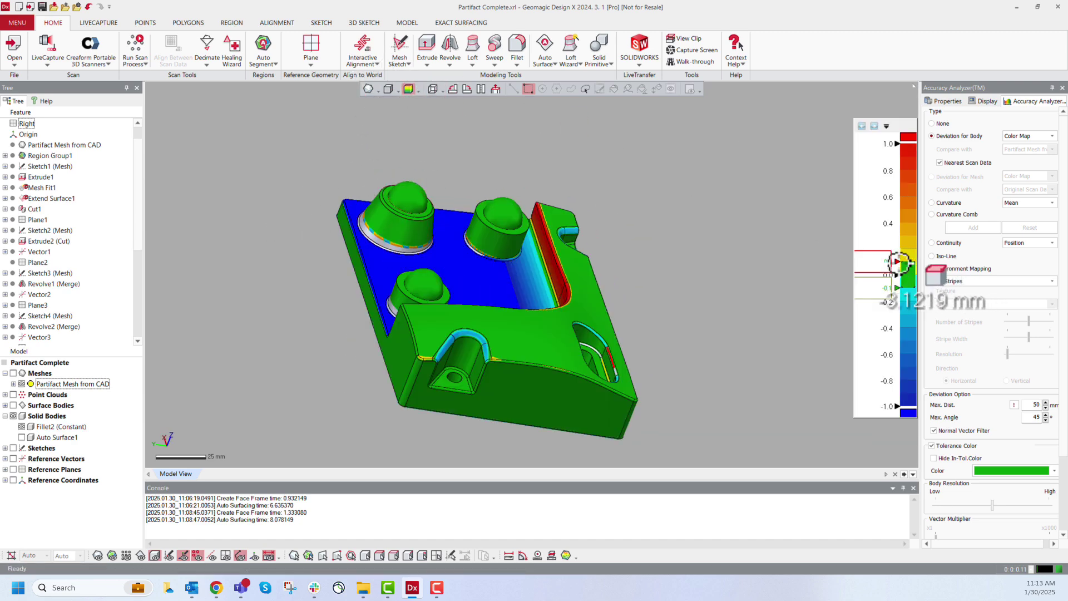
pyautogui.moveTo(898, 262)
pyautogui.mouseDown()
pyautogui.moveTo(897, 244)
pyautogui.moveTo(897, 253)
pyautogui.mouseUp()
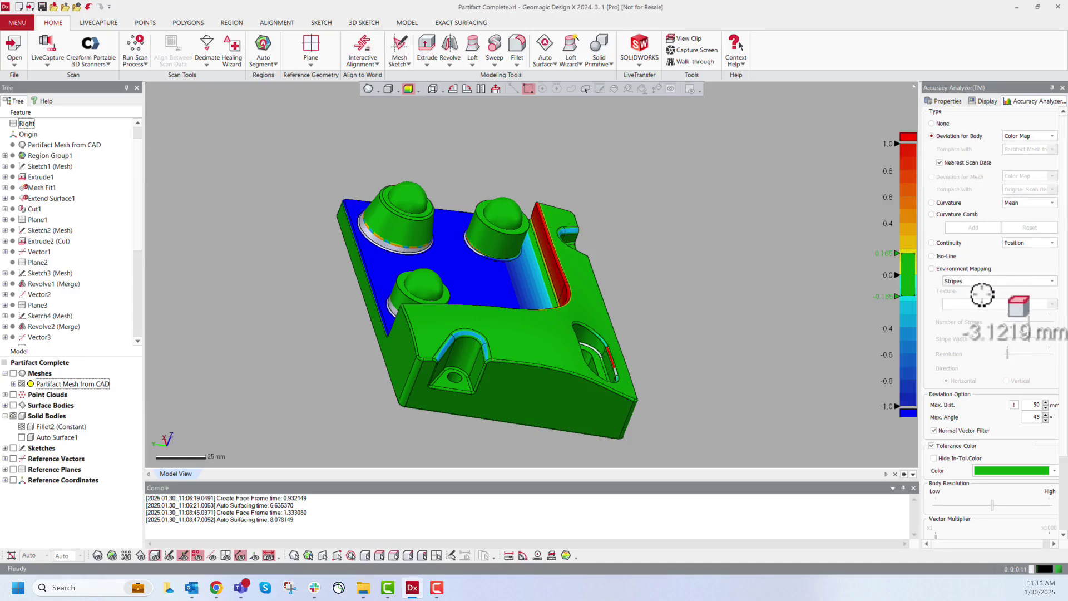
pyautogui.scroll(-3, 975, 306)
pyautogui.scroll(3, 975, 312)
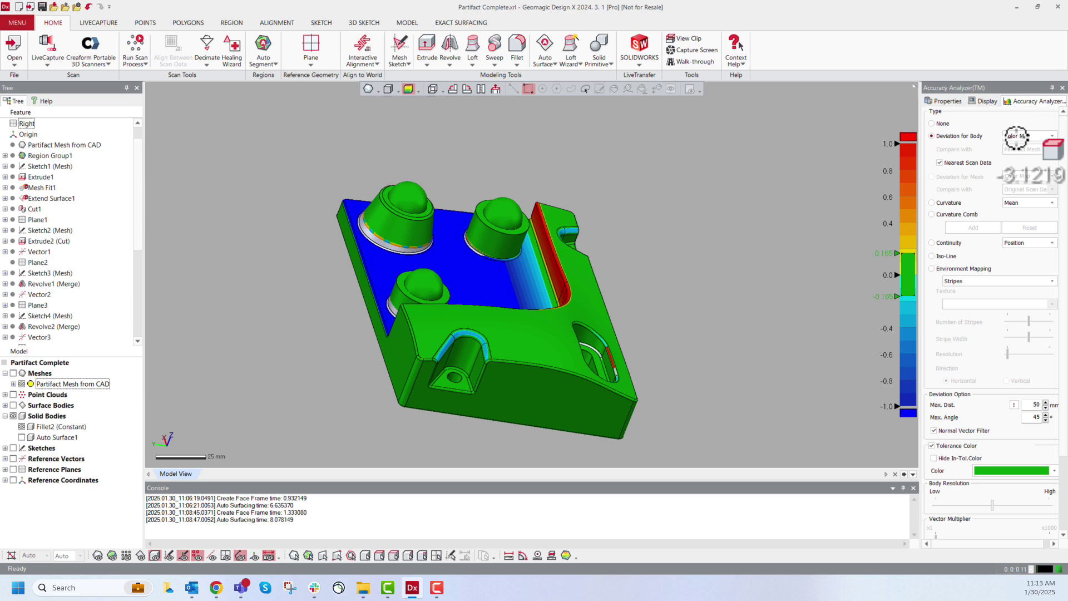
pyautogui.click(944, 124)
pyautogui.click(947, 136)
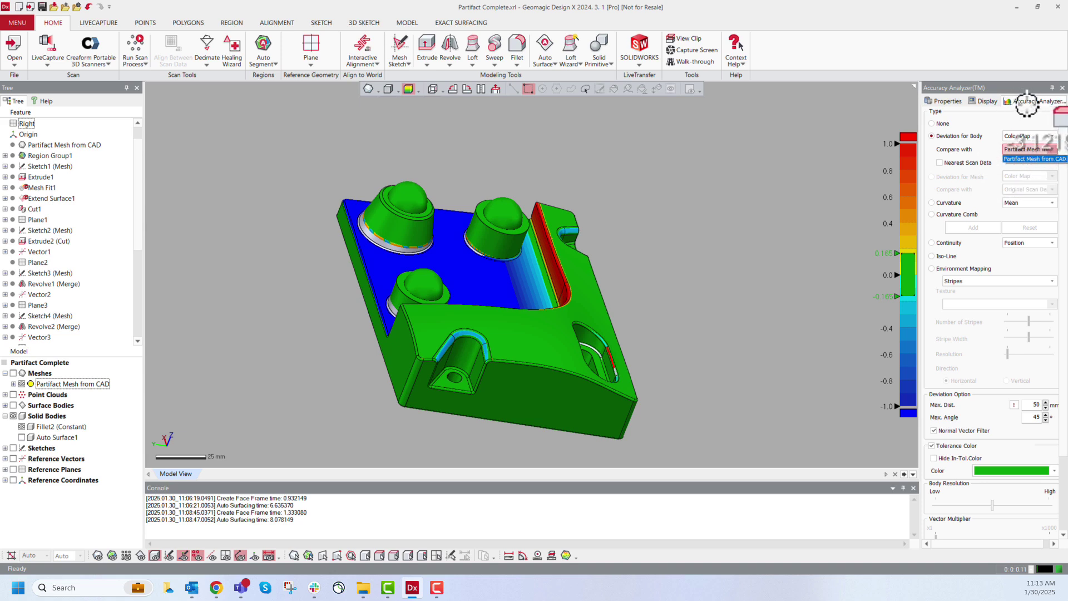
# Step: Close the Accuracy Analyzer, Display, Properties and Tree panels, then switch off the deviation colour map
pyautogui.click(1062, 88)
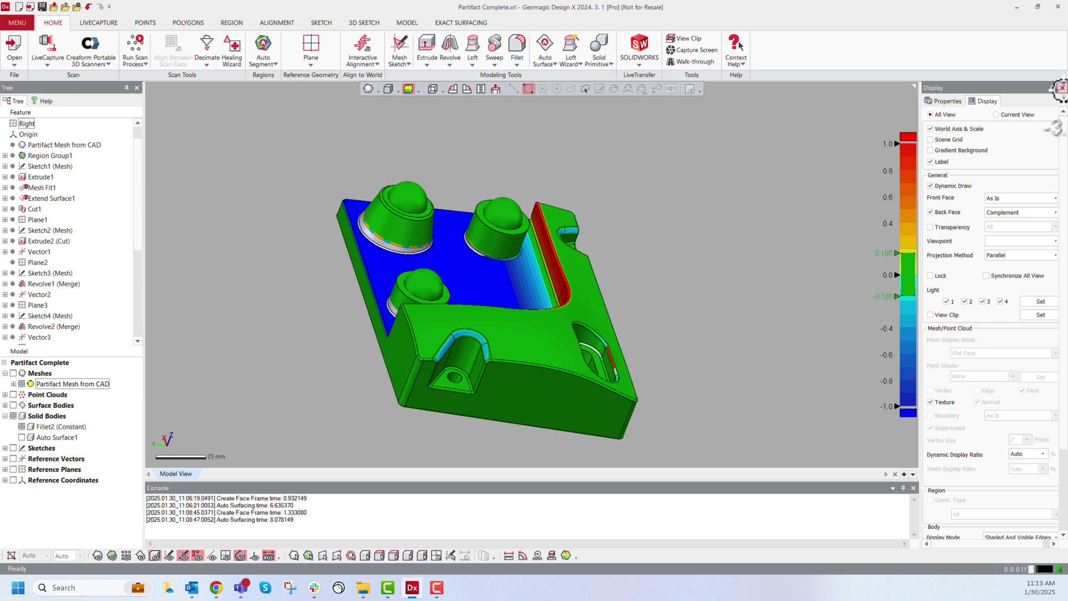
pyautogui.click(1061, 88)
pyautogui.click(1061, 87)
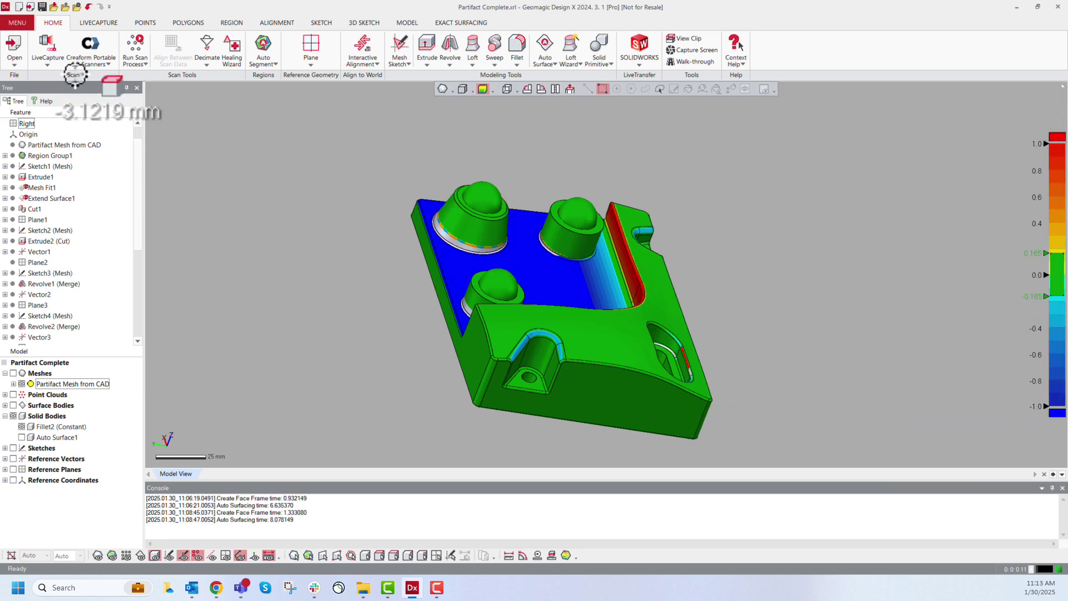
pyautogui.click(136, 87)
pyautogui.click(137, 87)
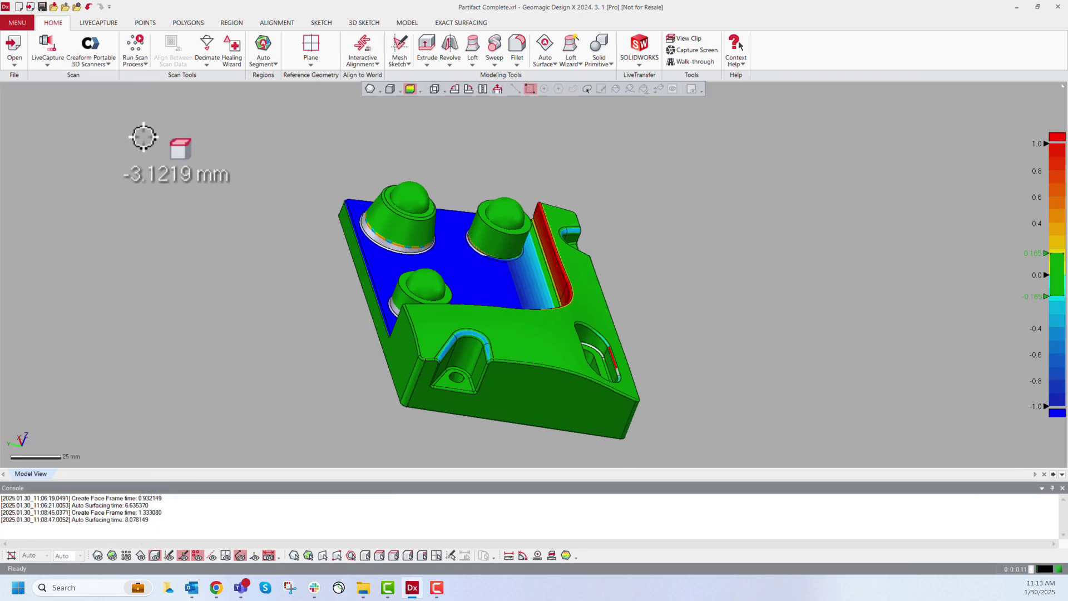
pyautogui.click(410, 89)
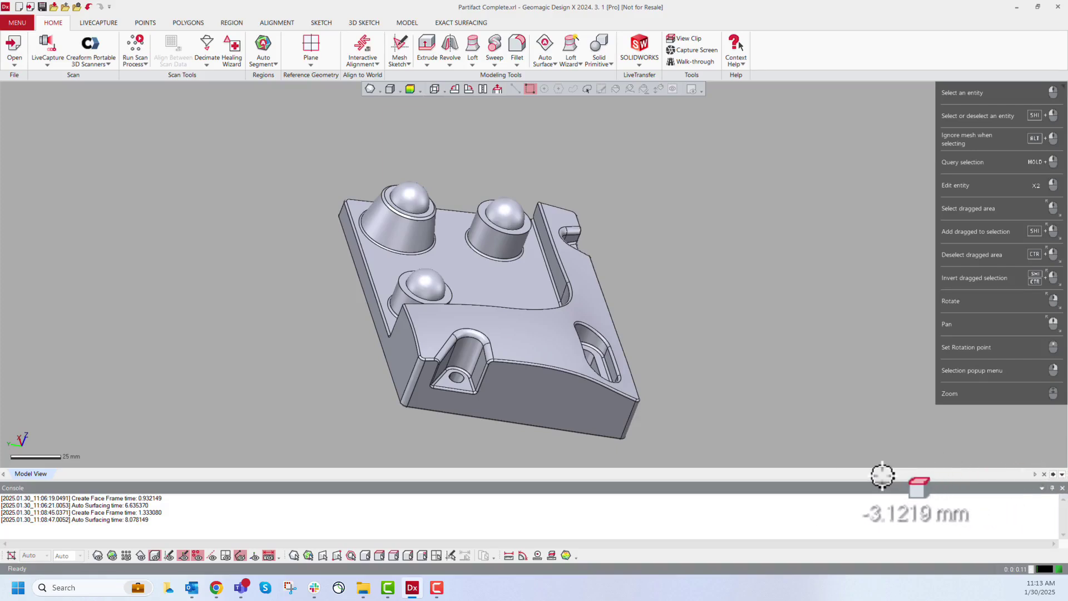
# Step: Close the Console panel to enlarge the model view
pyautogui.rightClick(881, 549)
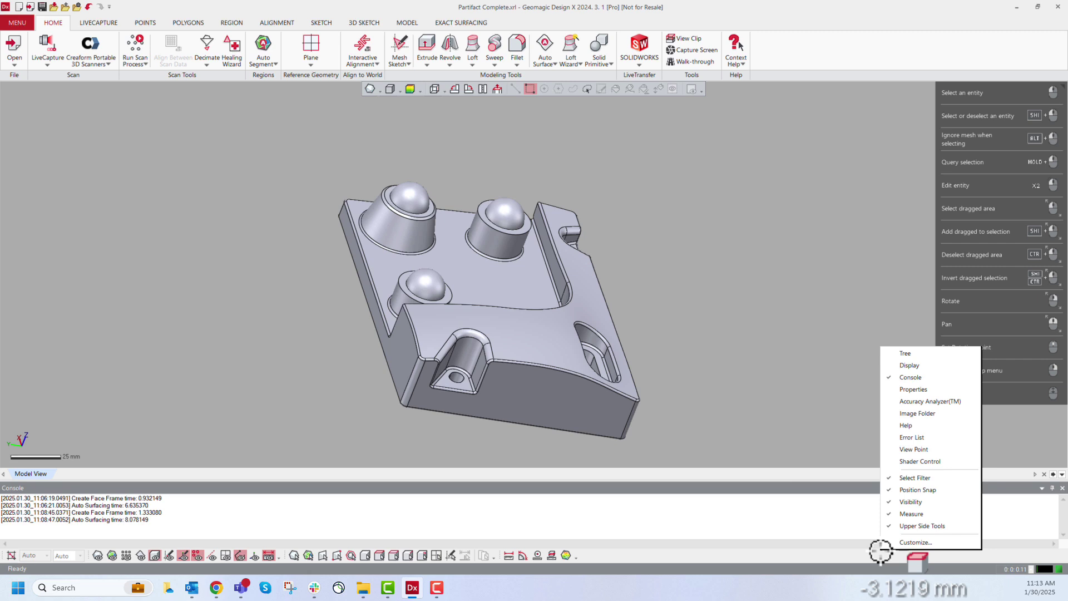
pyautogui.click(851, 481)
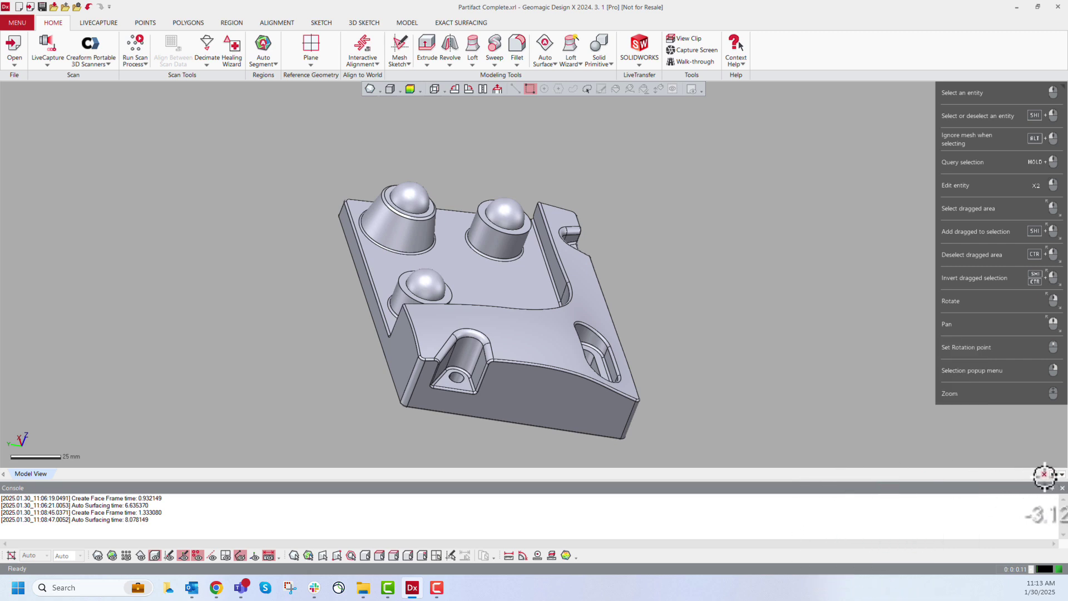
pyautogui.click(1062, 488)
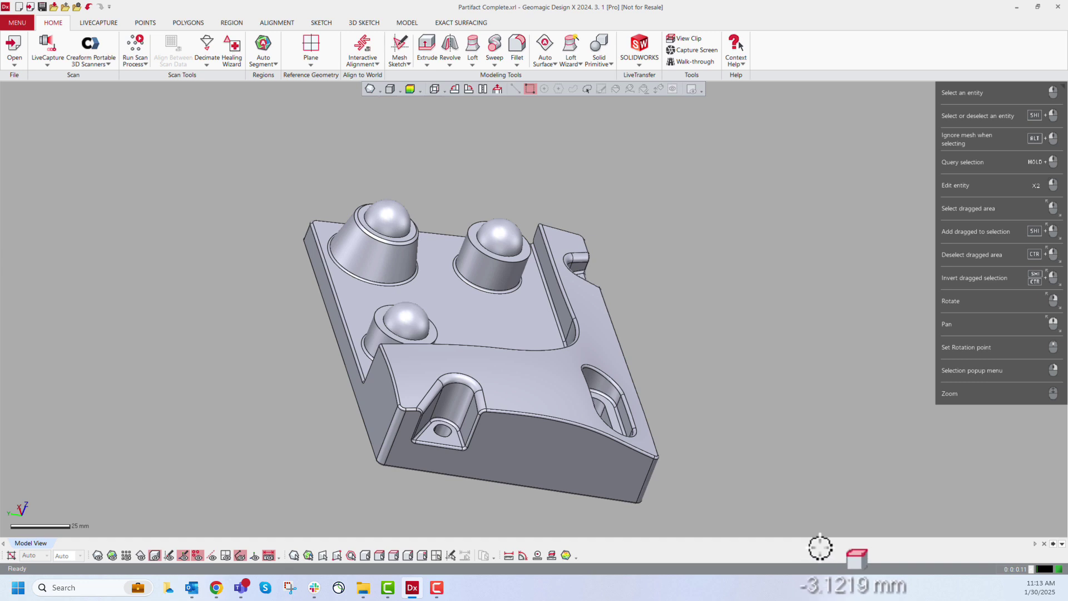
# Step: Reopen the Tree, Display, Console, Properties, Accuracy Analyzer and Help panels from the panel list
pyautogui.rightClick(821, 559)
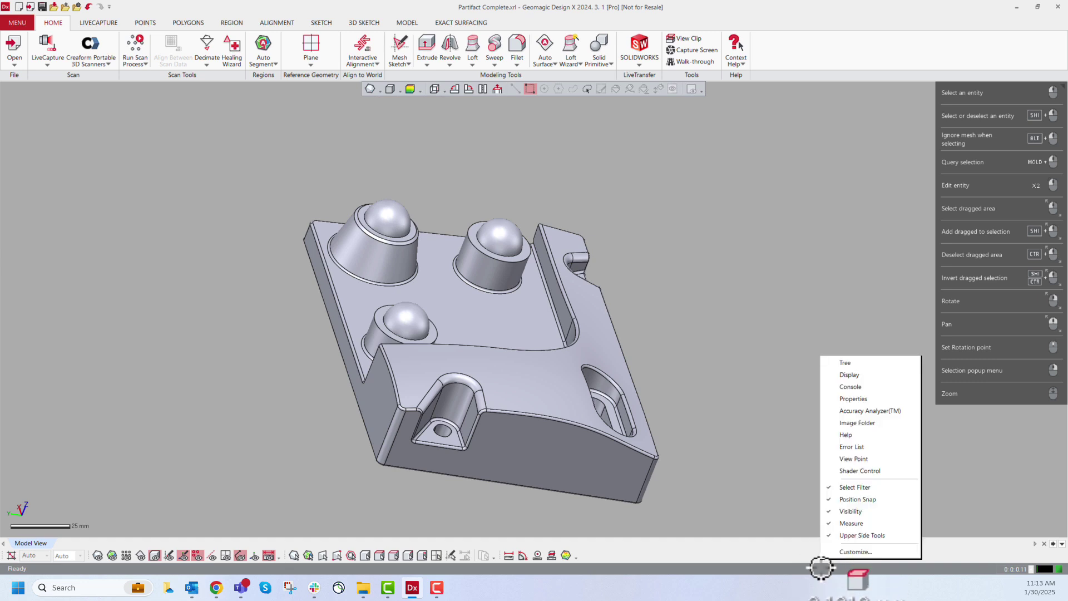
pyautogui.click(871, 362)
pyautogui.rightClick(842, 553)
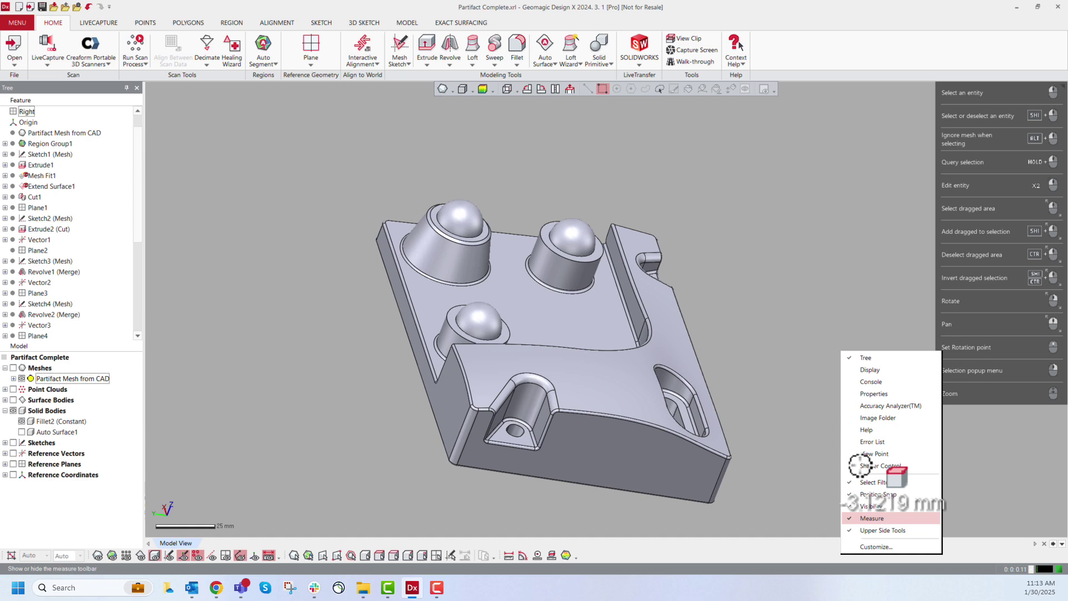
pyautogui.click(868, 369)
pyautogui.rightClick(842, 553)
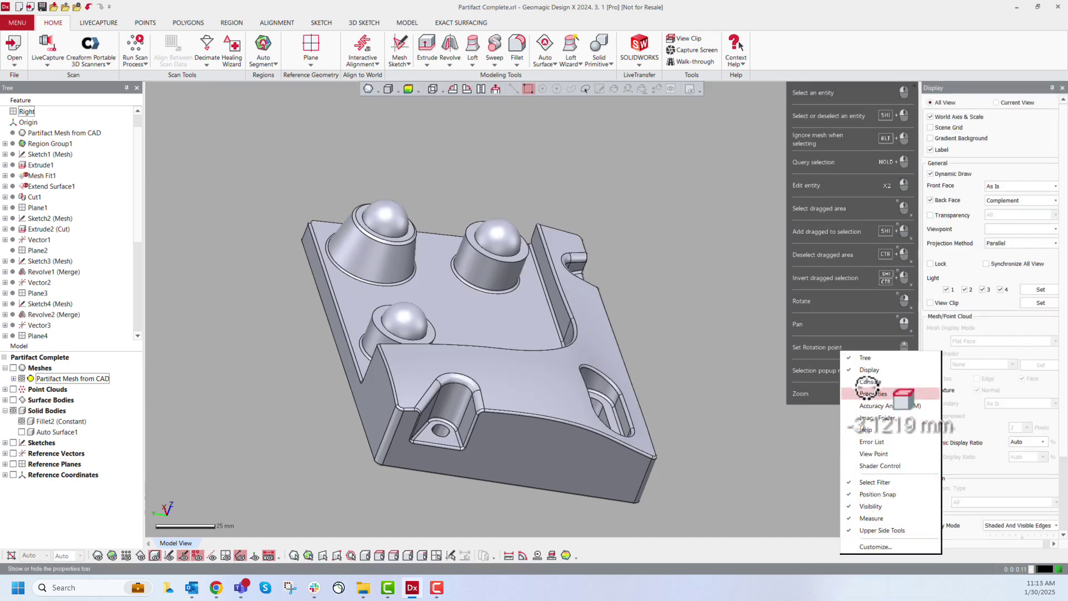
pyautogui.click(868, 381)
pyautogui.rightClick(870, 553)
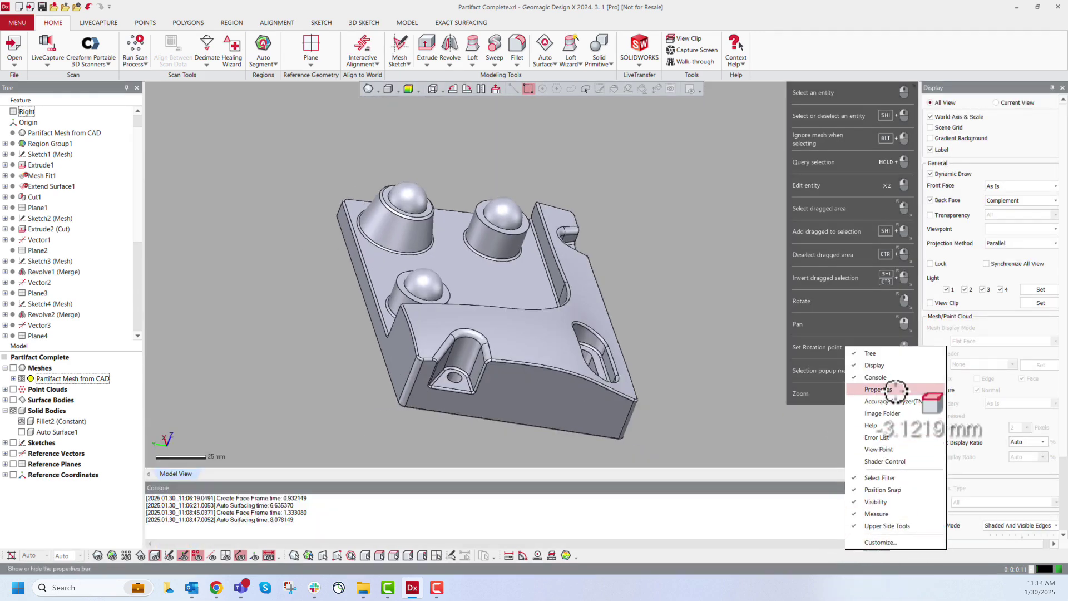
pyautogui.click(887, 391)
pyautogui.rightClick(870, 547)
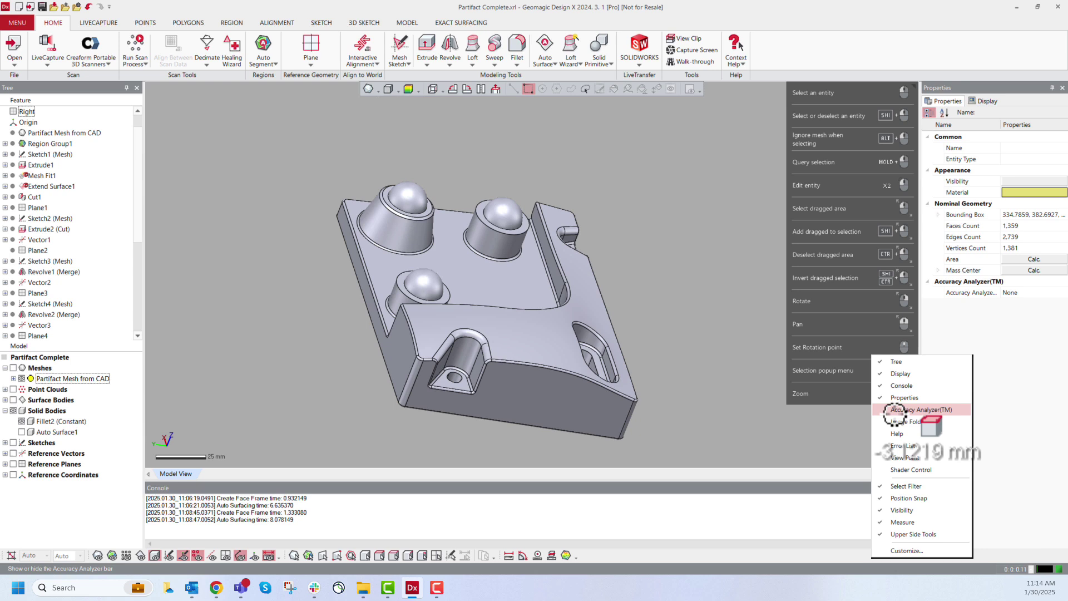
pyautogui.click(896, 420)
pyautogui.rightClick(873, 550)
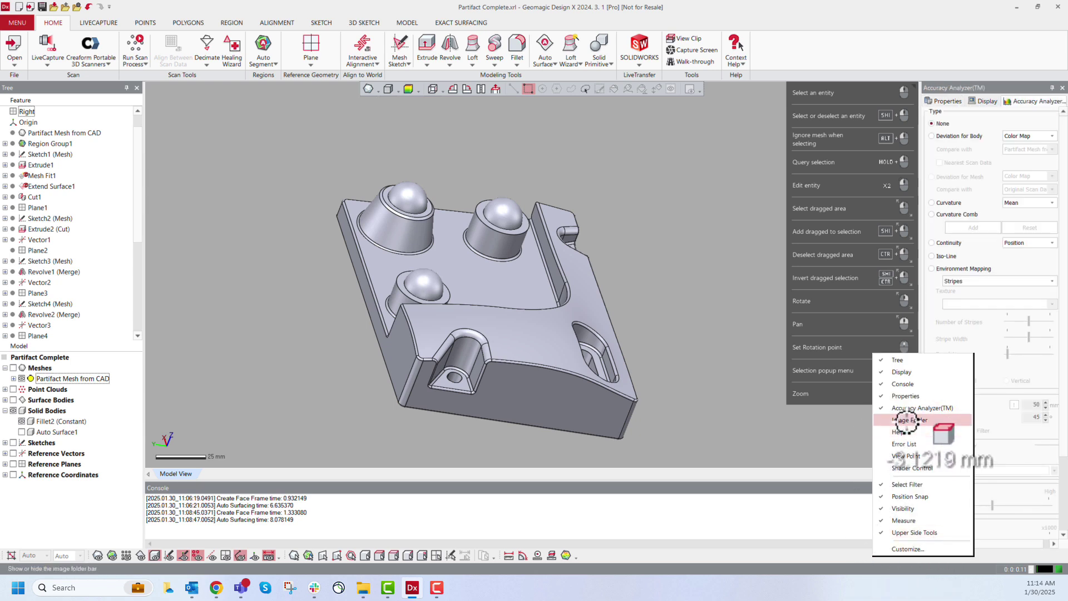
pyautogui.click(898, 432)
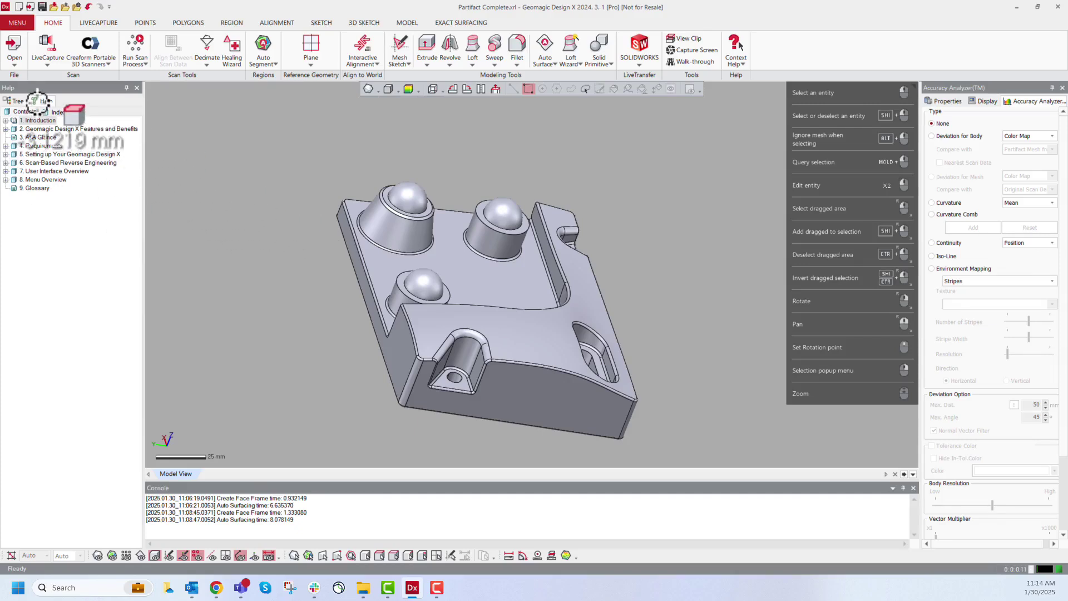
# Step: View the '1. Introduction' help page, close it, then start Mesh Sketch from the HOME ribbon
pyautogui.click(16, 101)
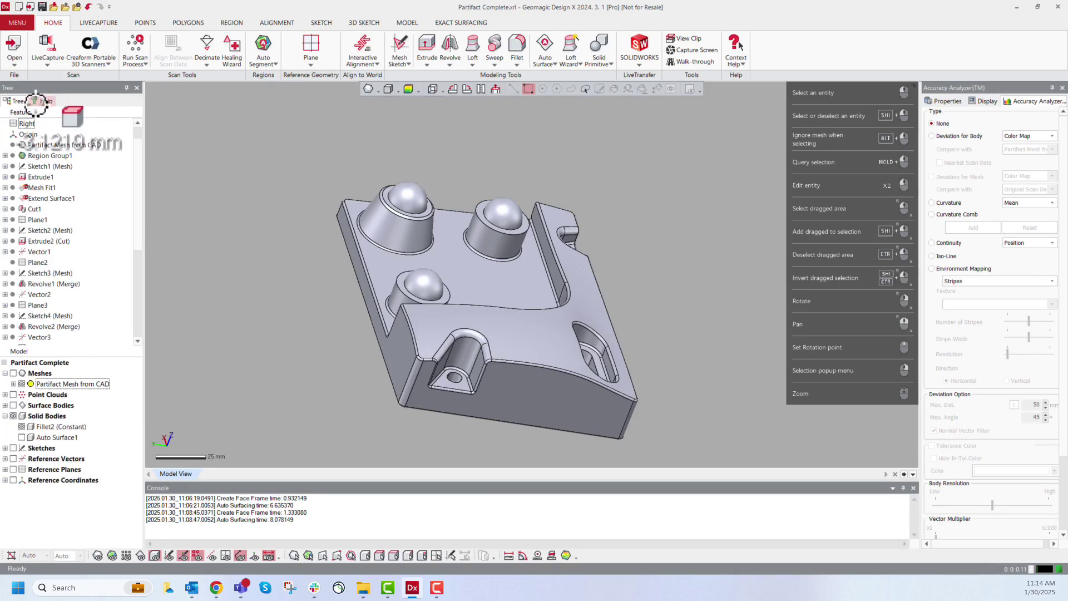
pyautogui.click(42, 101)
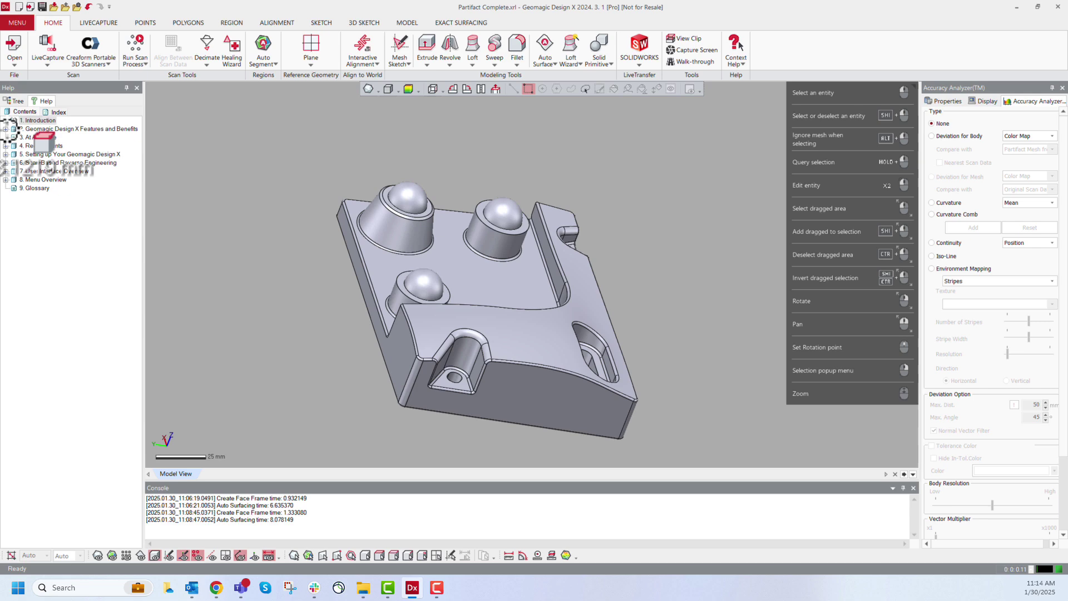
pyautogui.click(11, 123)
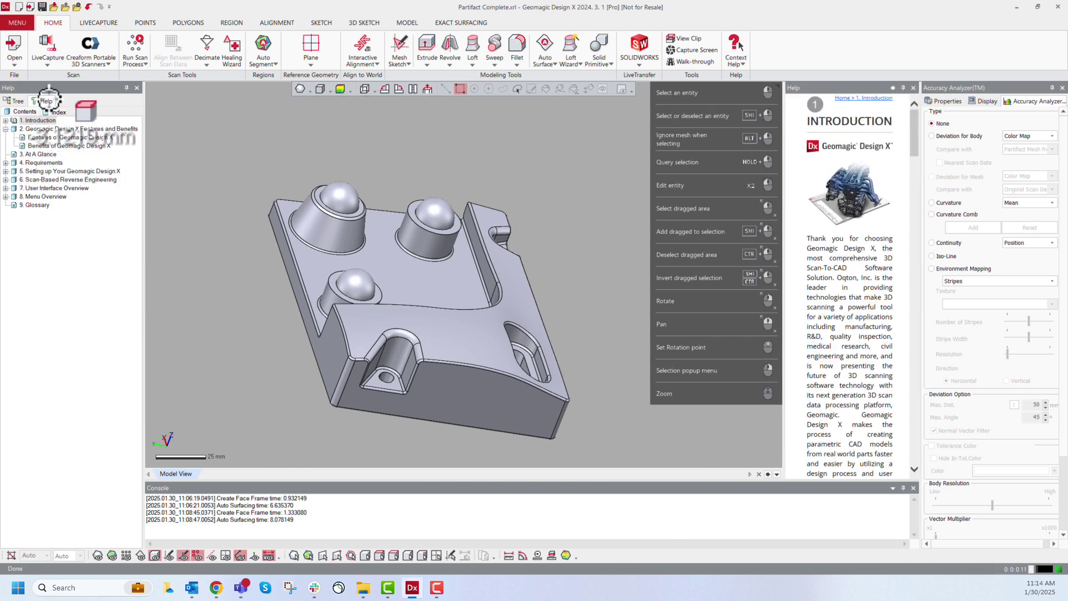
pyautogui.click(913, 87)
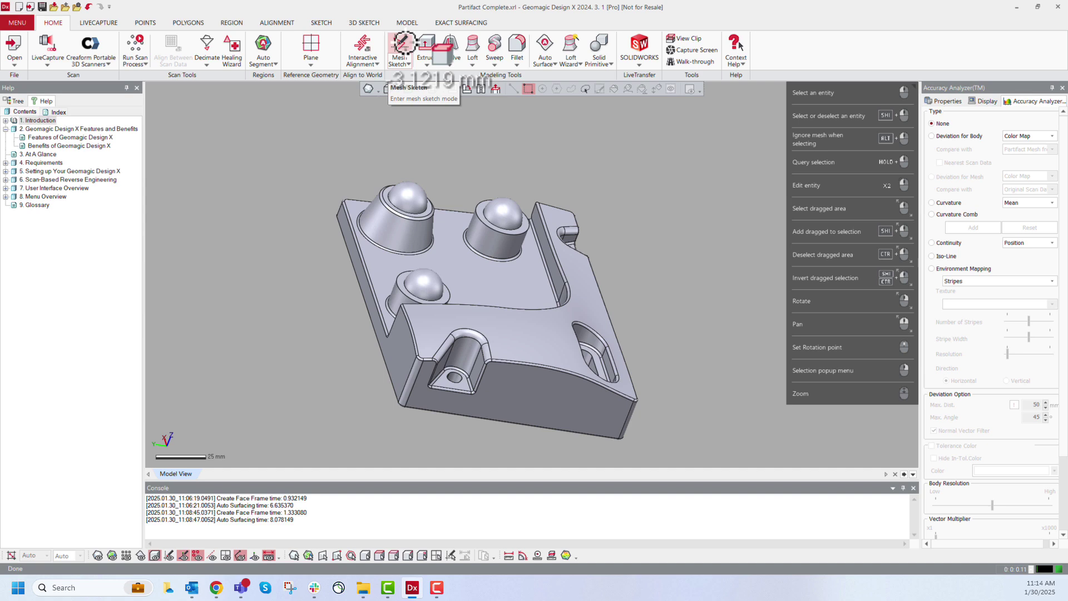
pyautogui.click(403, 44)
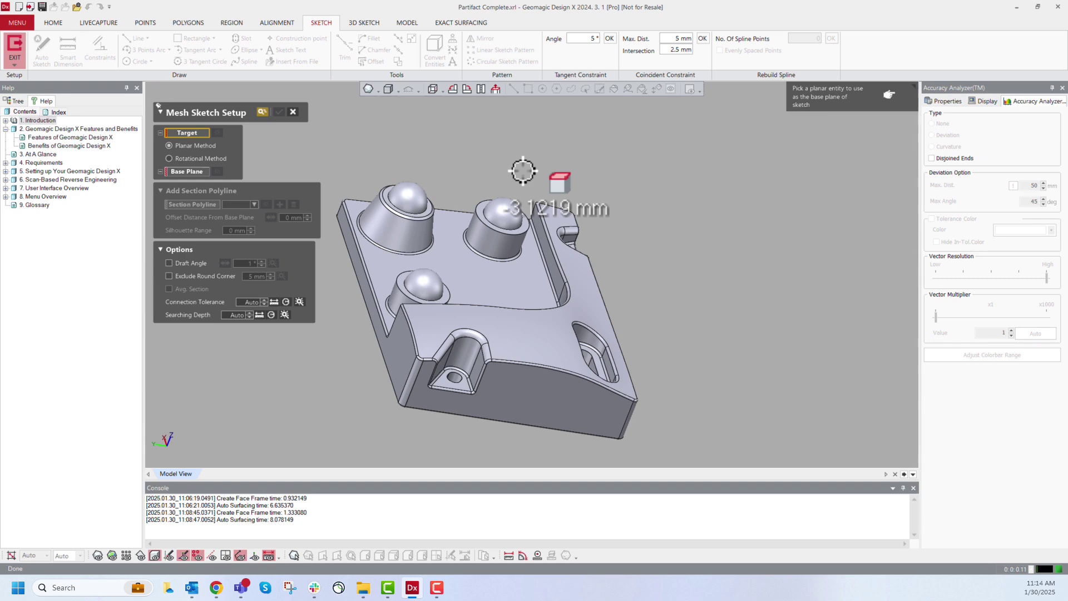
# Step: Read the Mesh Sketch context help in a widened help pane, then cancel Mesh Sketch Setup
pyautogui.press('F1')
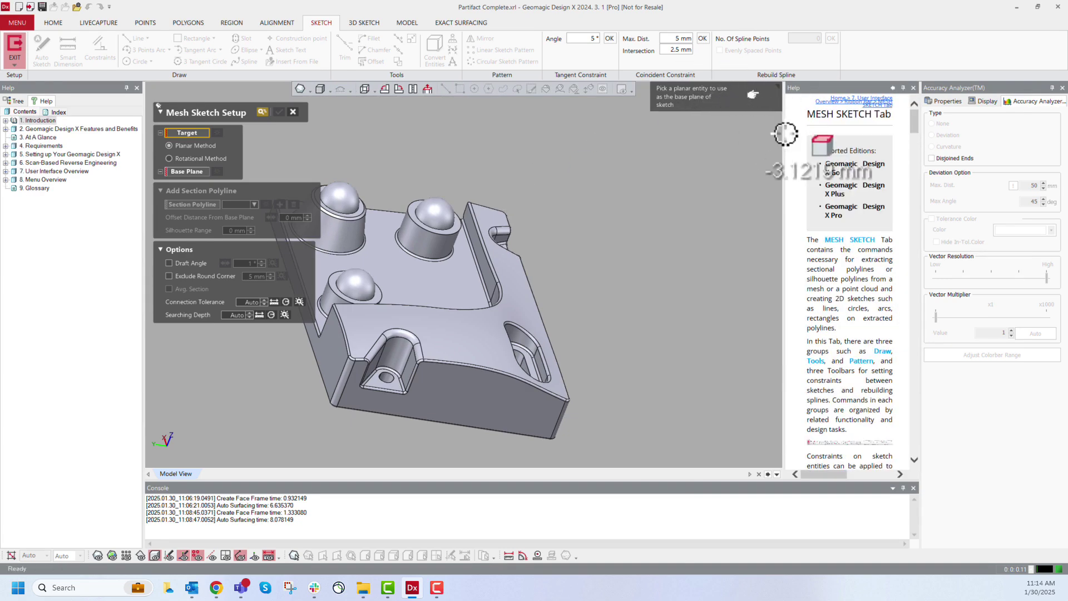
pyautogui.moveTo(785, 225); pyautogui.dragTo(660, 245)
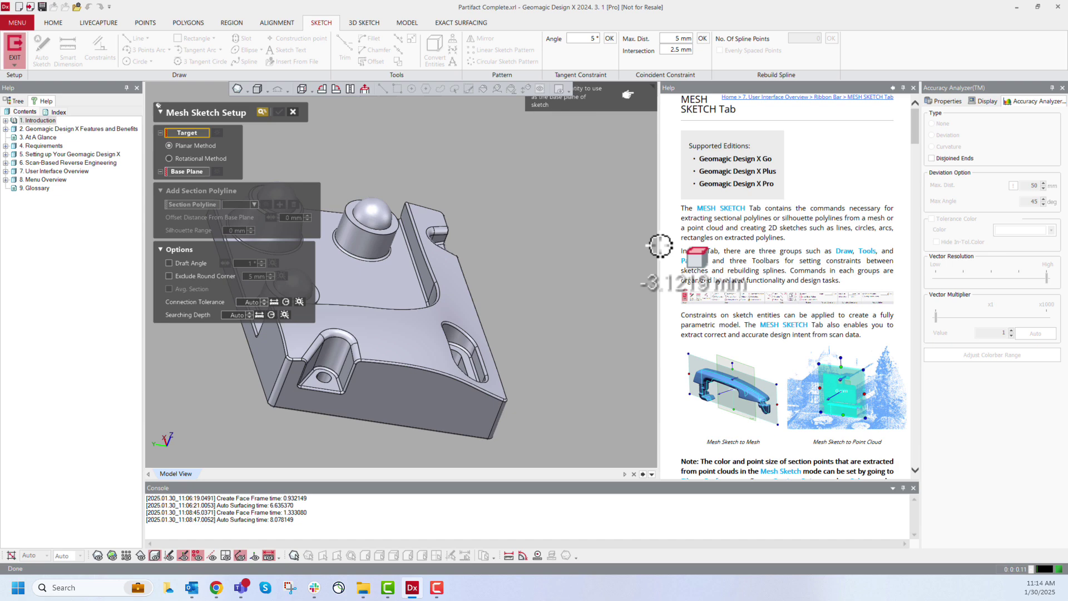
pyautogui.moveTo(662, 253); pyautogui.dragTo(564, 270)
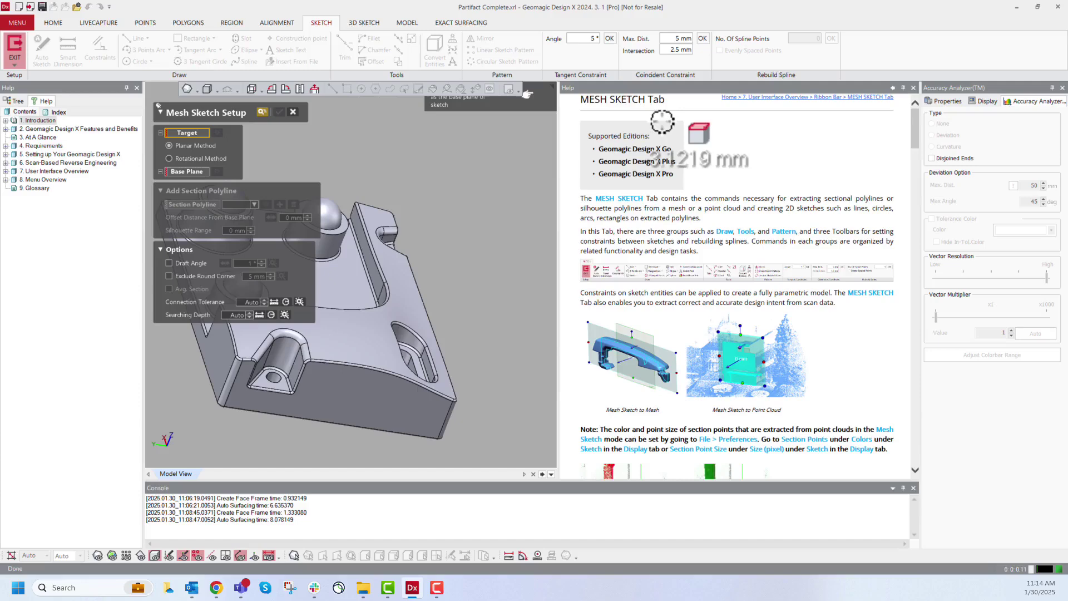
pyautogui.scroll(-5, 639, 233)
pyautogui.scroll(-3, 612, 267)
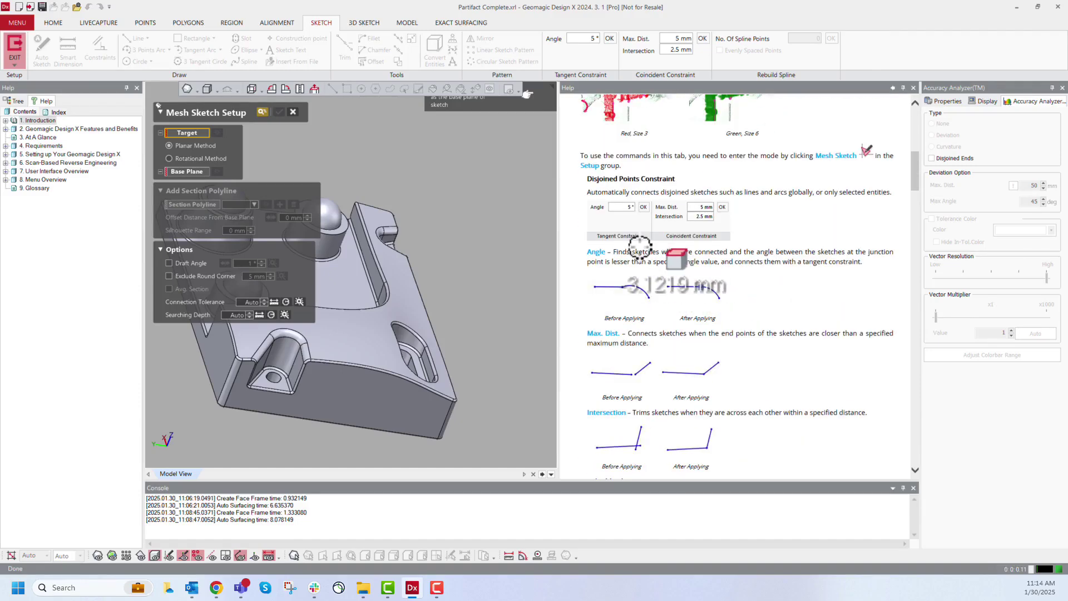
pyautogui.scroll(-6, 695, 259)
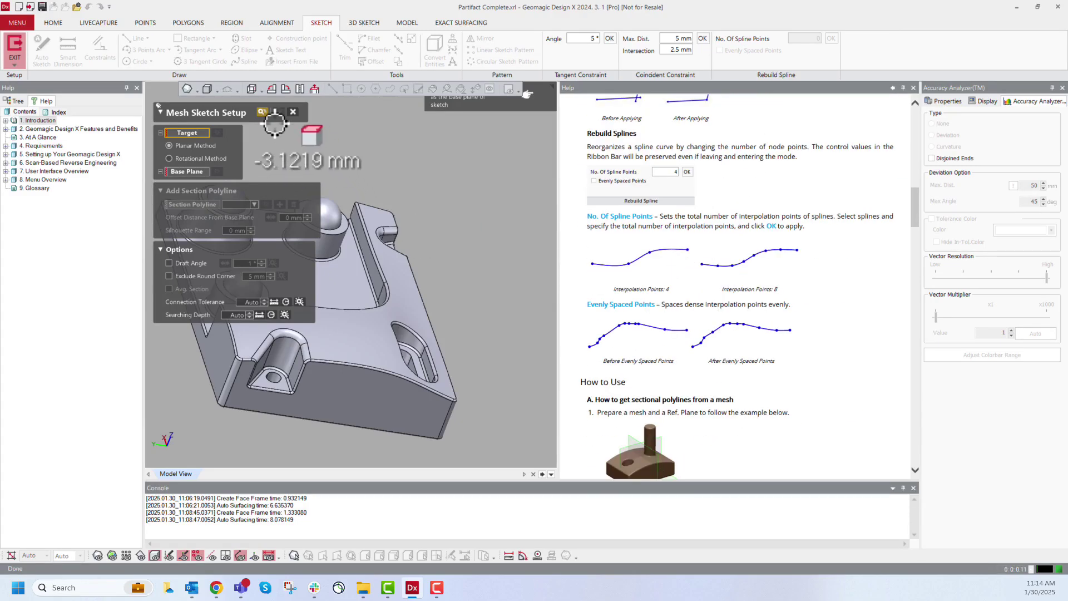
pyautogui.click(293, 112)
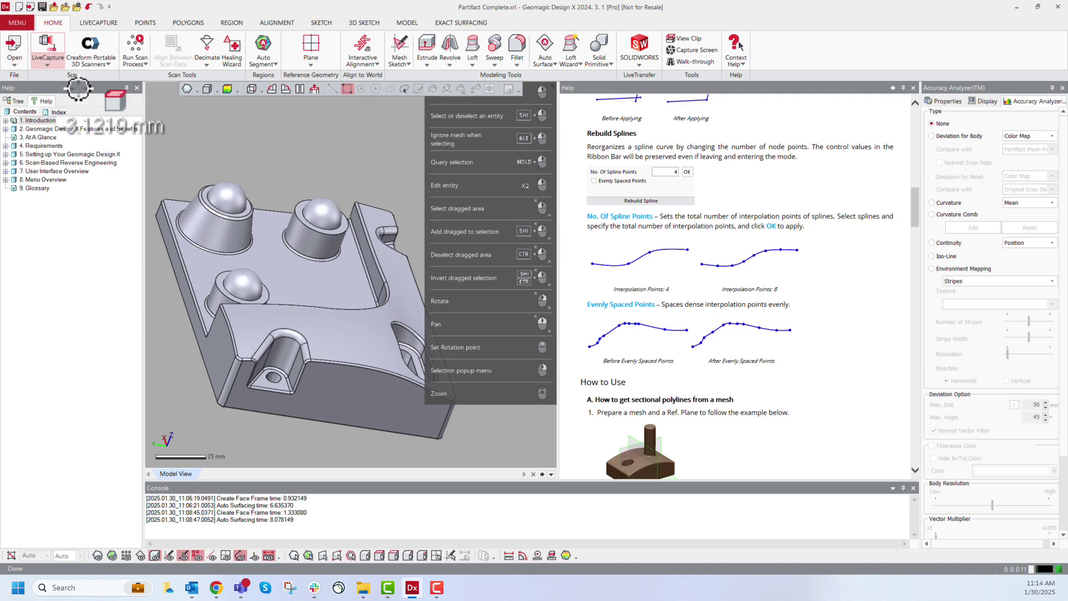
# Step: Start Auto Segment, view its F1 help page, then close the help and cancel the command
pyautogui.click(263, 44)
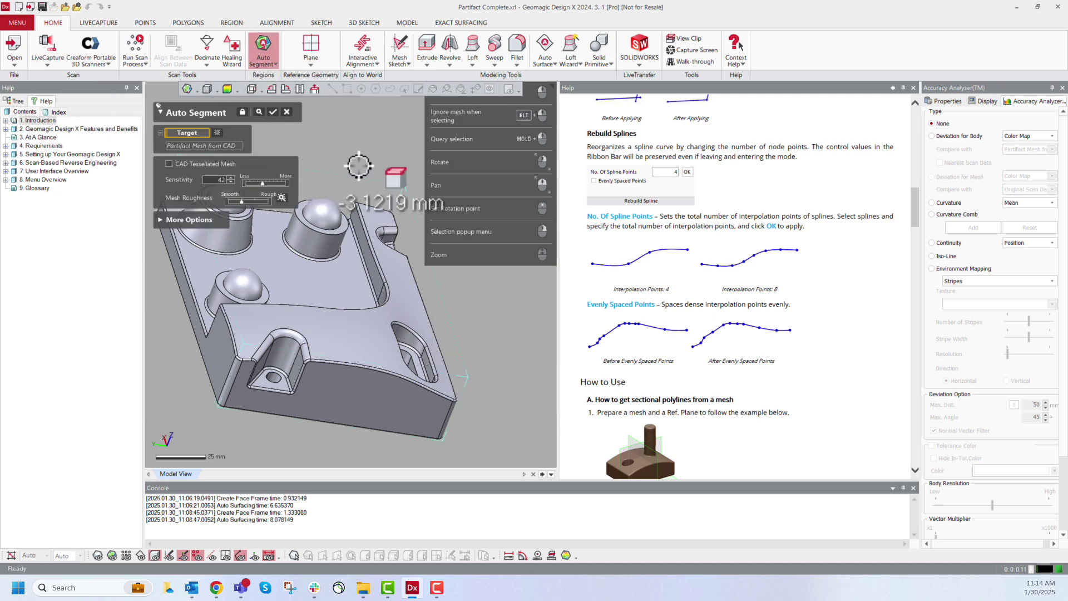
pyautogui.click(913, 87)
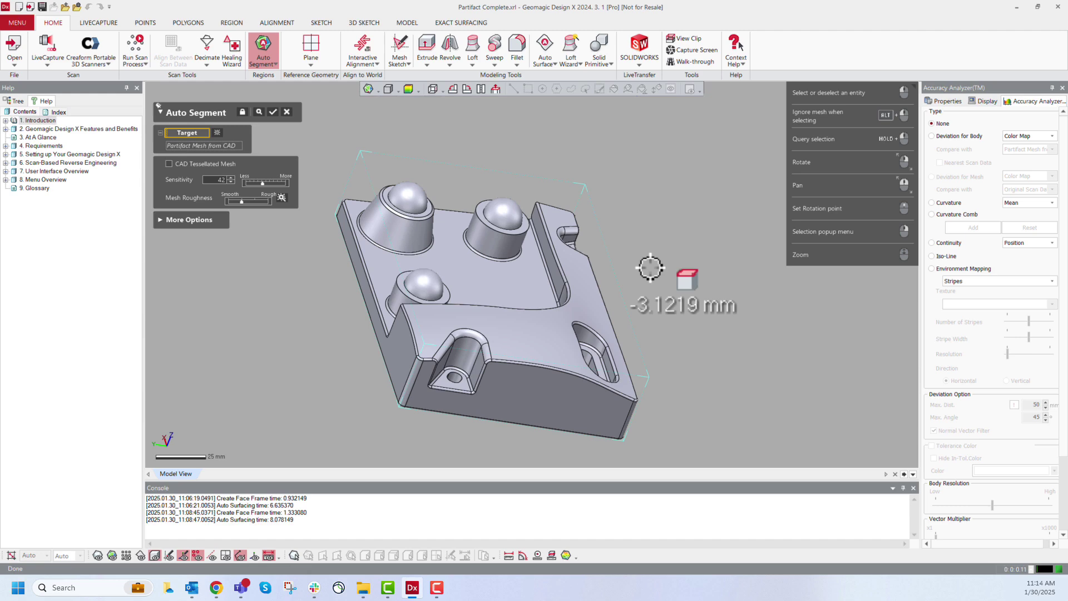
pyautogui.press('F1')
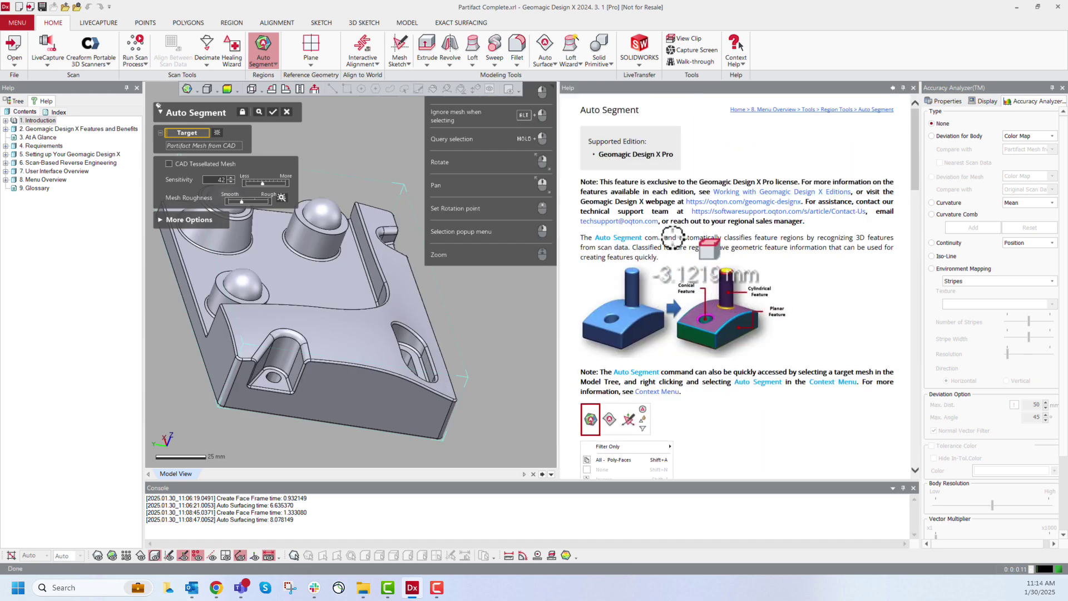
pyautogui.tripleClick(622, 110)
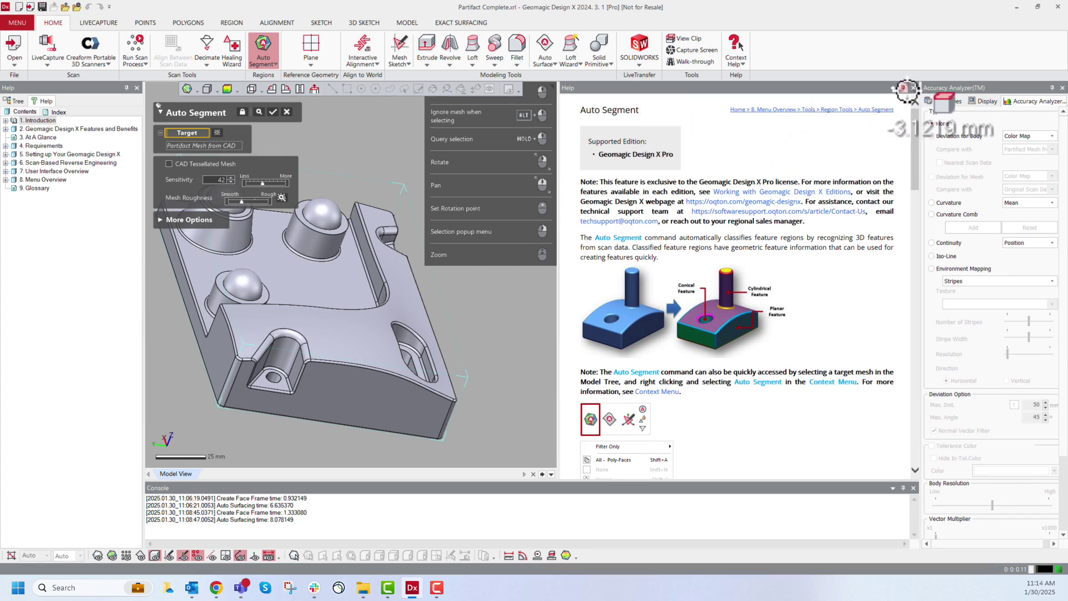
pyautogui.click(913, 88)
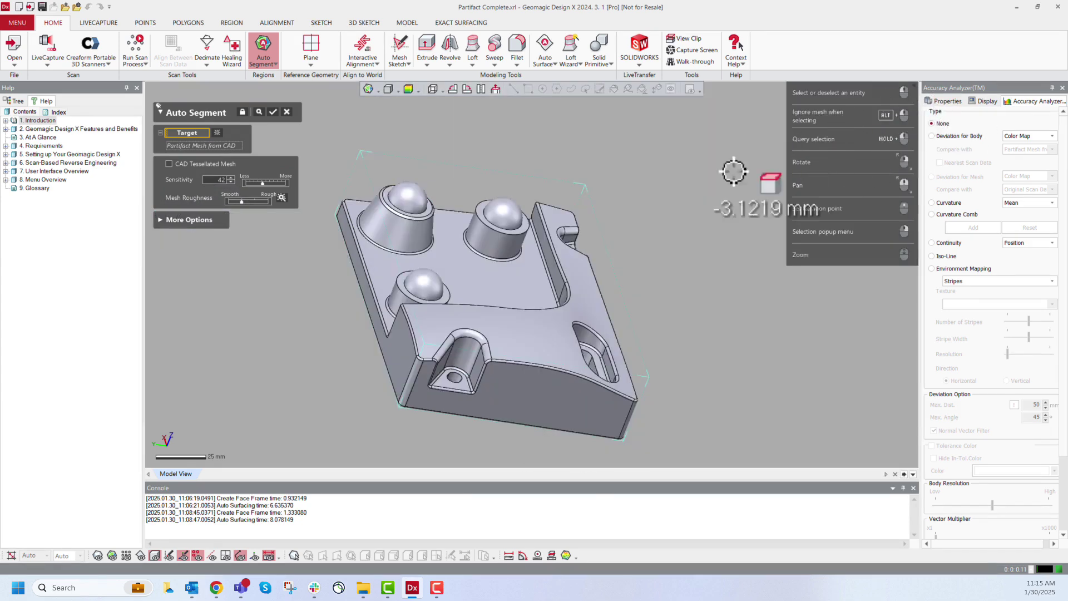
pyautogui.click(287, 112)
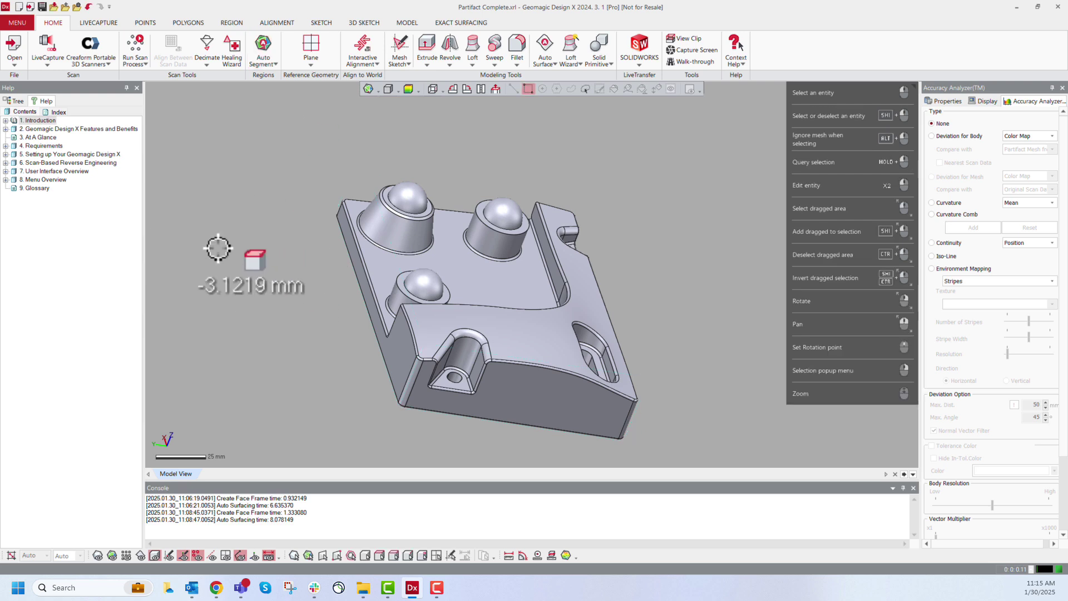
# Step: Show the feature tree in the left pane and rotate the part to face front
pyautogui.click(17, 101)
pyautogui.moveTo(313, 293); pyautogui.dragTo(346, 399, button='right')
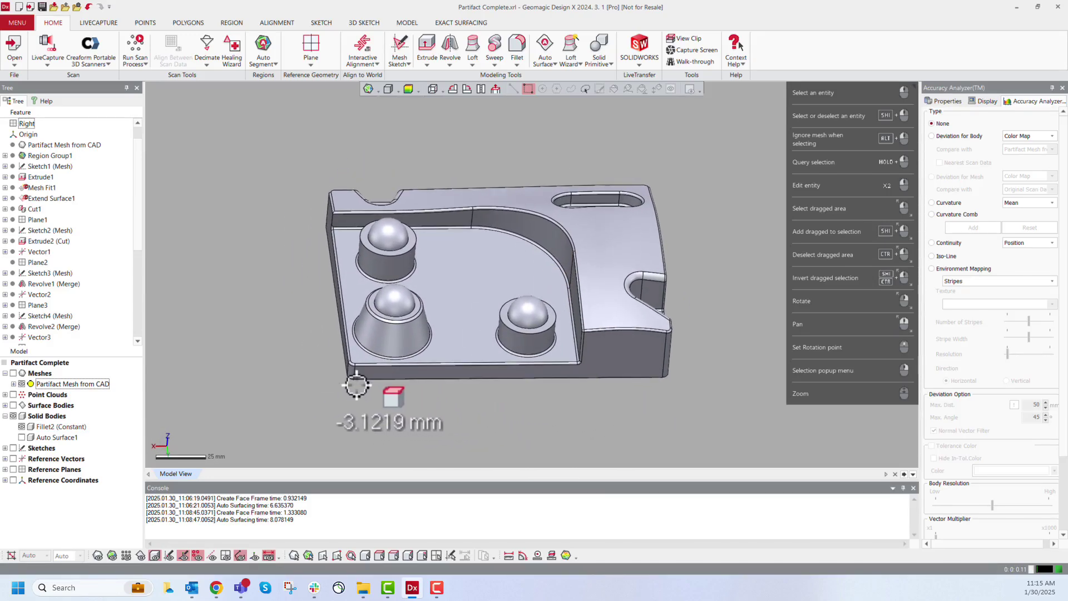